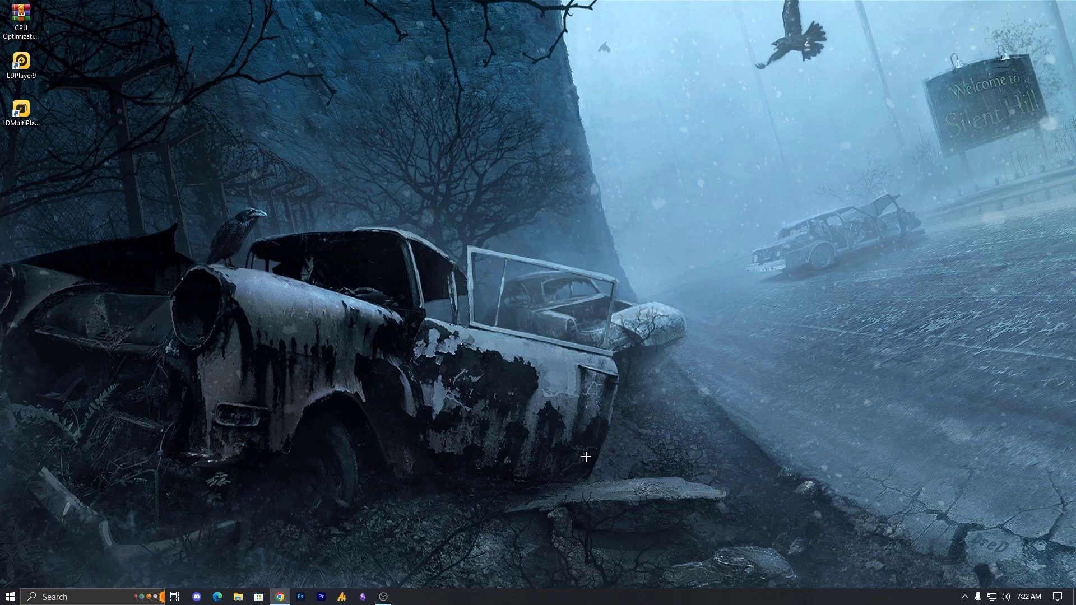
Open Command Prompt as administrator from a cmd search
left_click(10, 597)
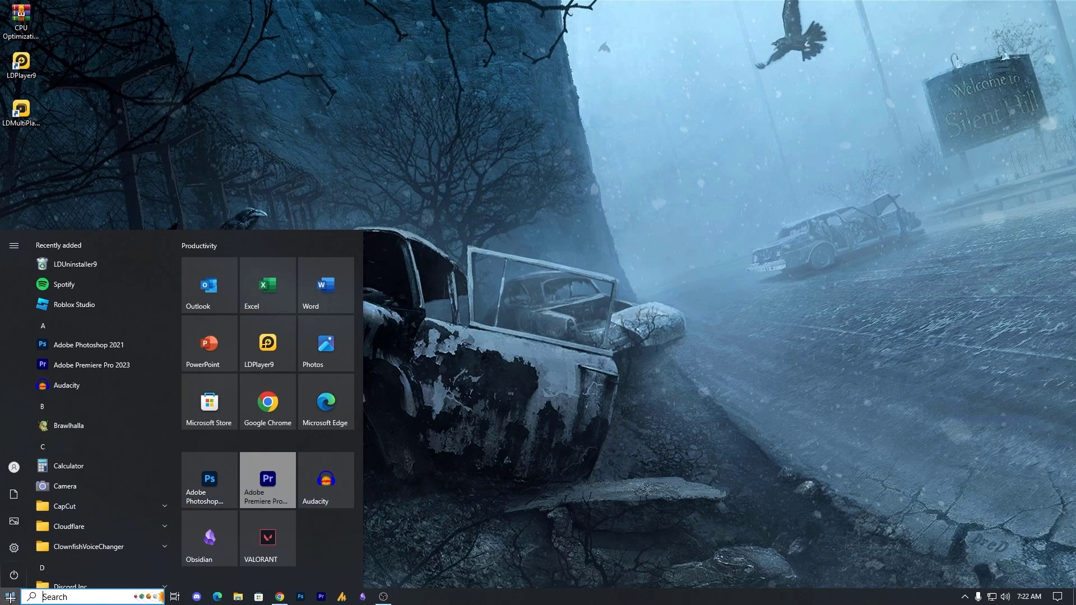
type("cmd")
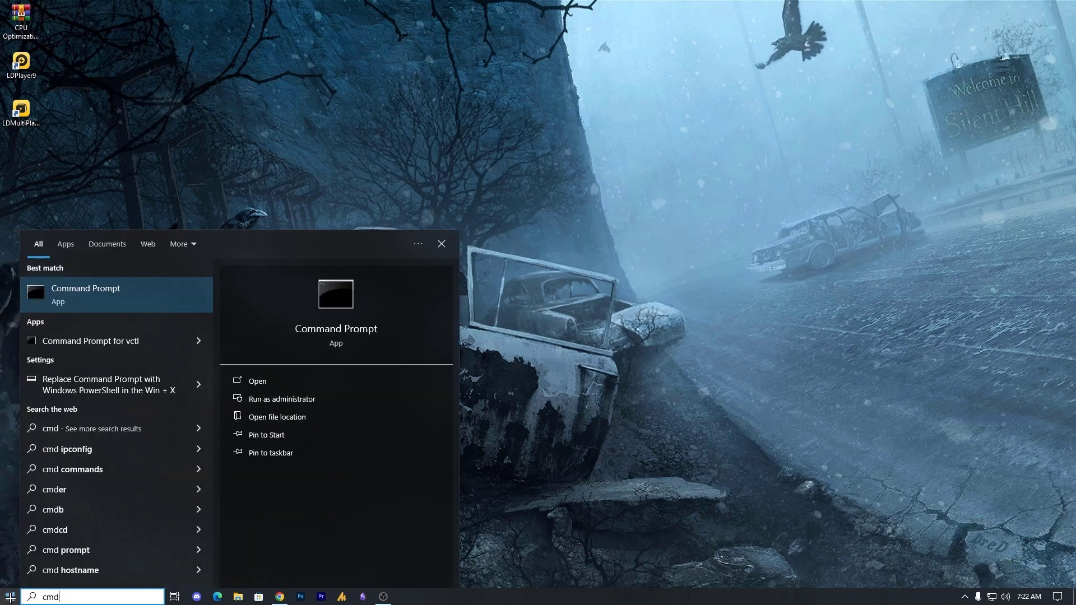
key("shift+F10")
key("Return")
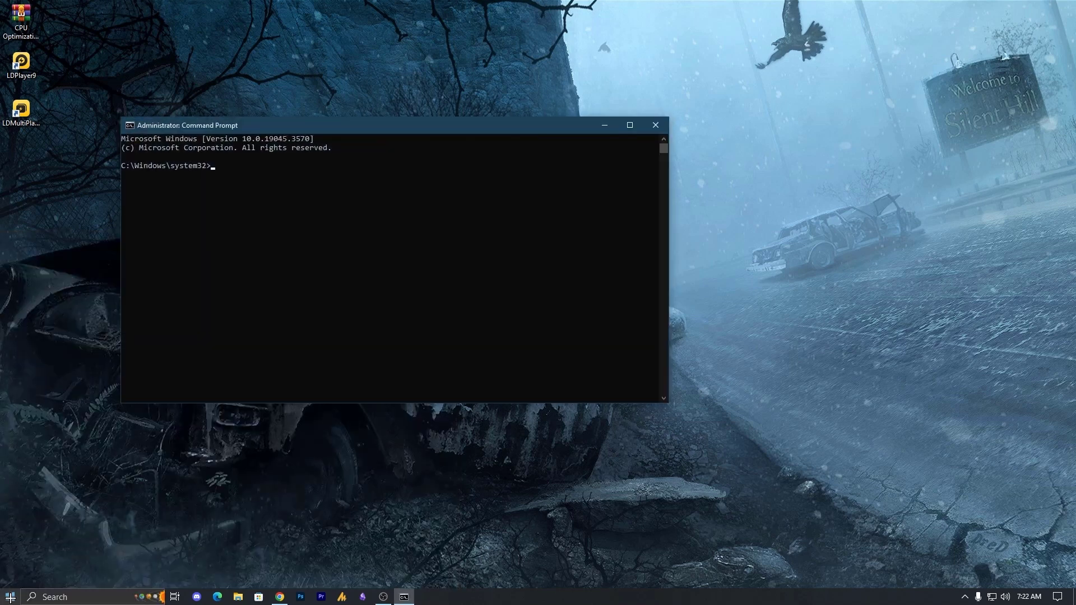
Run ipconfig/flushdns, ipconfig/release and ipconfig/renew, then close the window
type("ipconfig/flushdns")
key("Return")
type("ipconfig")
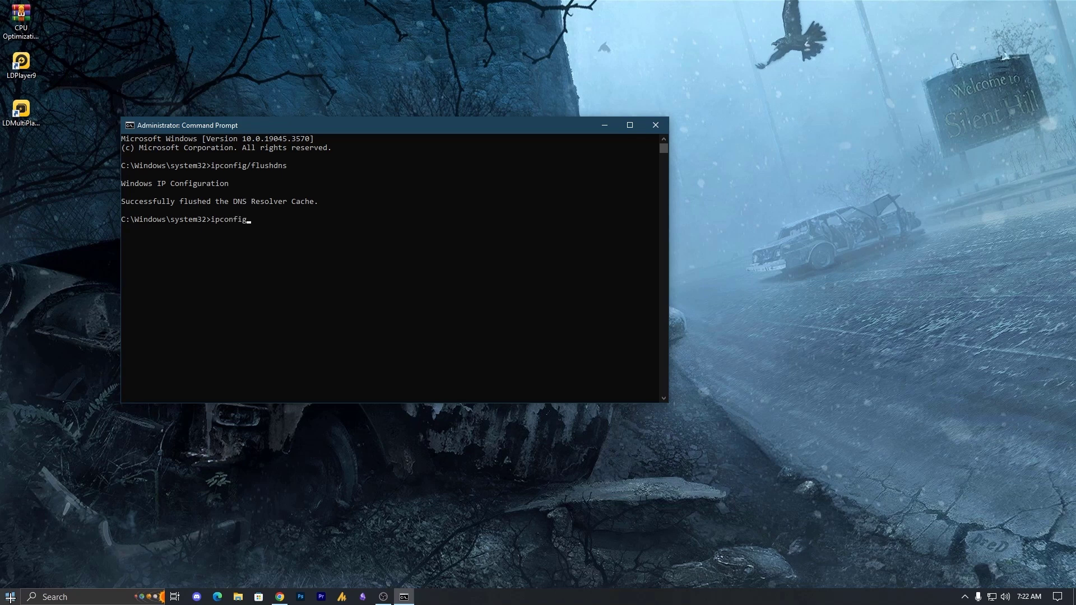
type("/release")
key("Return")
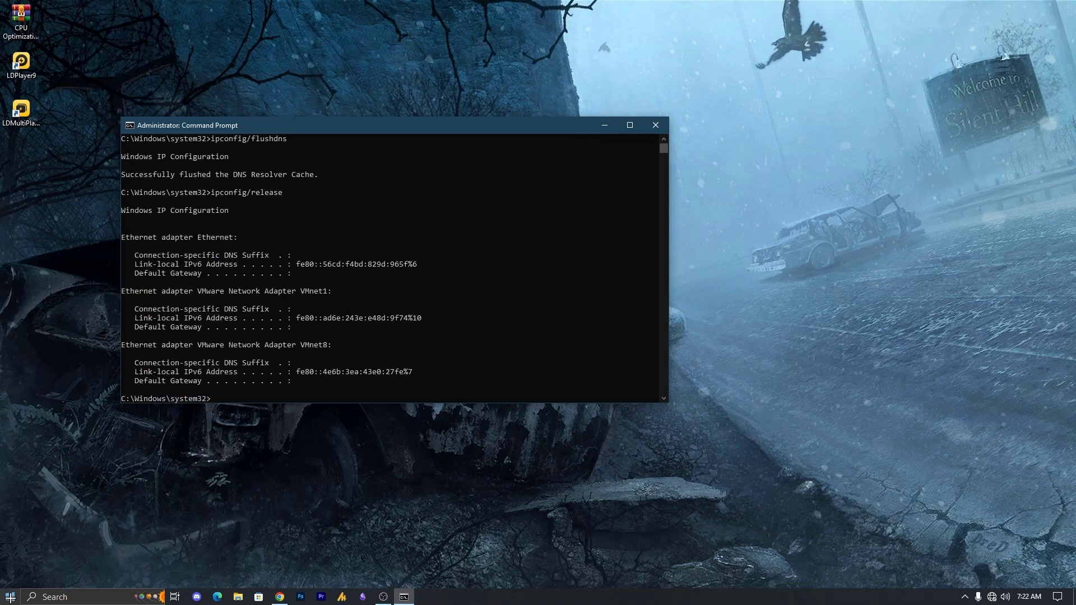
type("ipconfig/renew")
key("Return")
key("alt+F4")
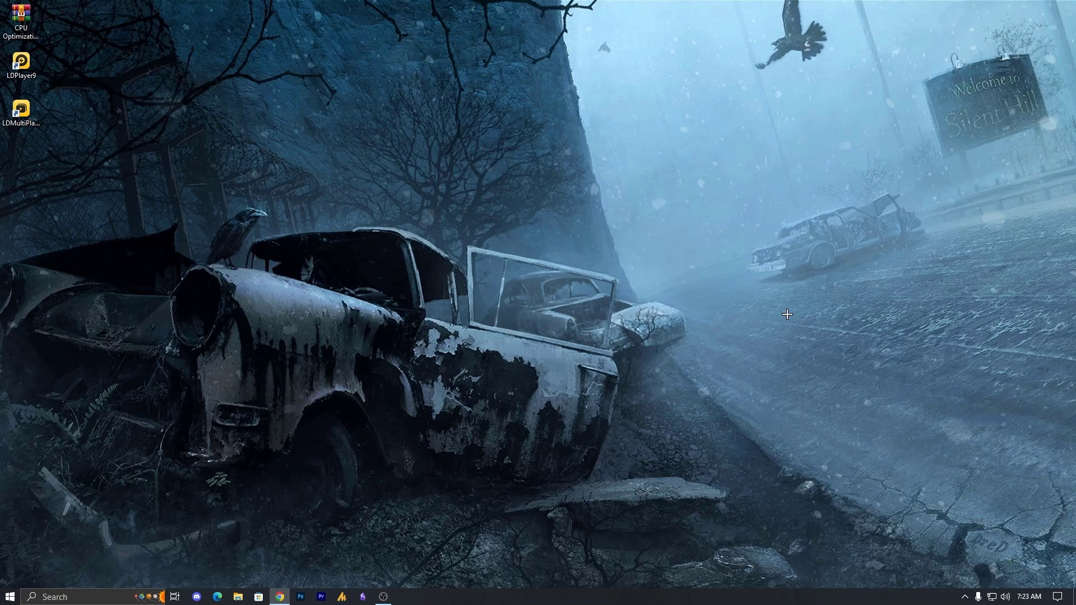
Launch Internet Download Manager by searching 'internet' in Windows search
left_click(964, 596)
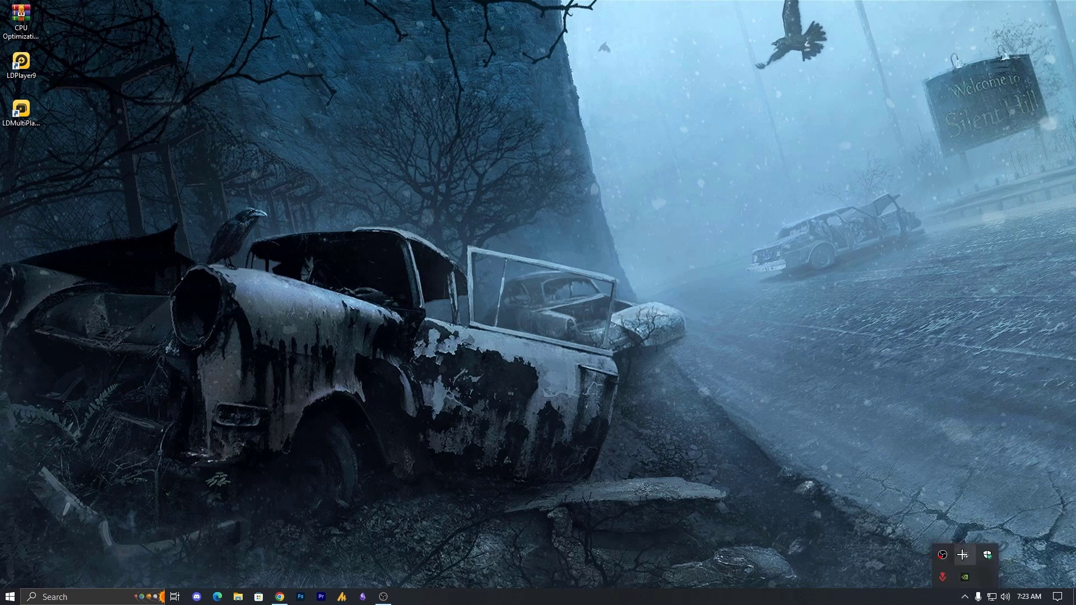
key("super")
type("idm")
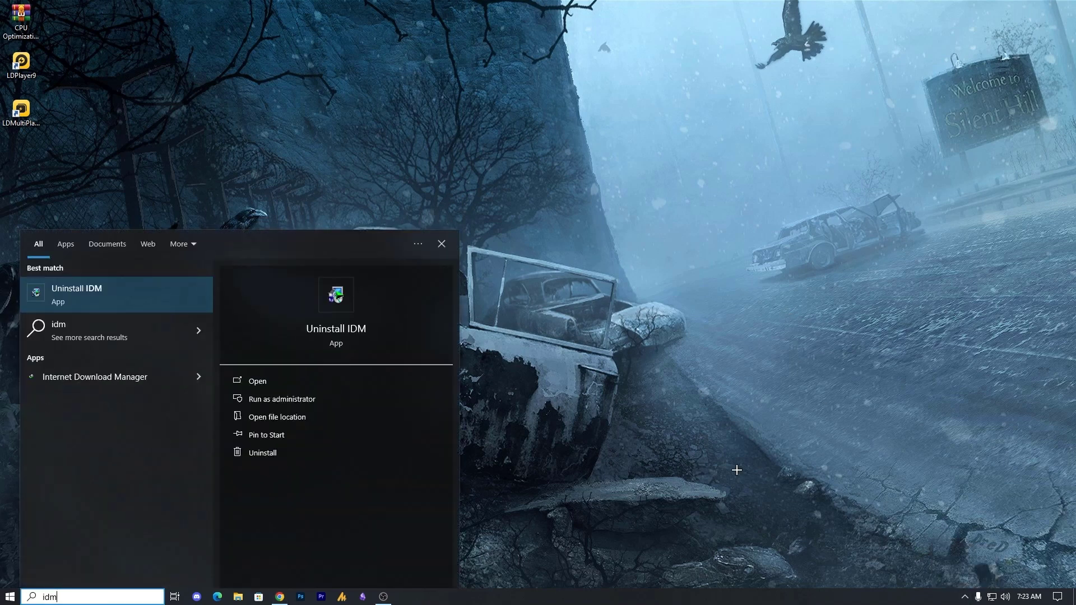
key("BackSpace")
key("BackSpace")
key("BackSpace")
type("internet")
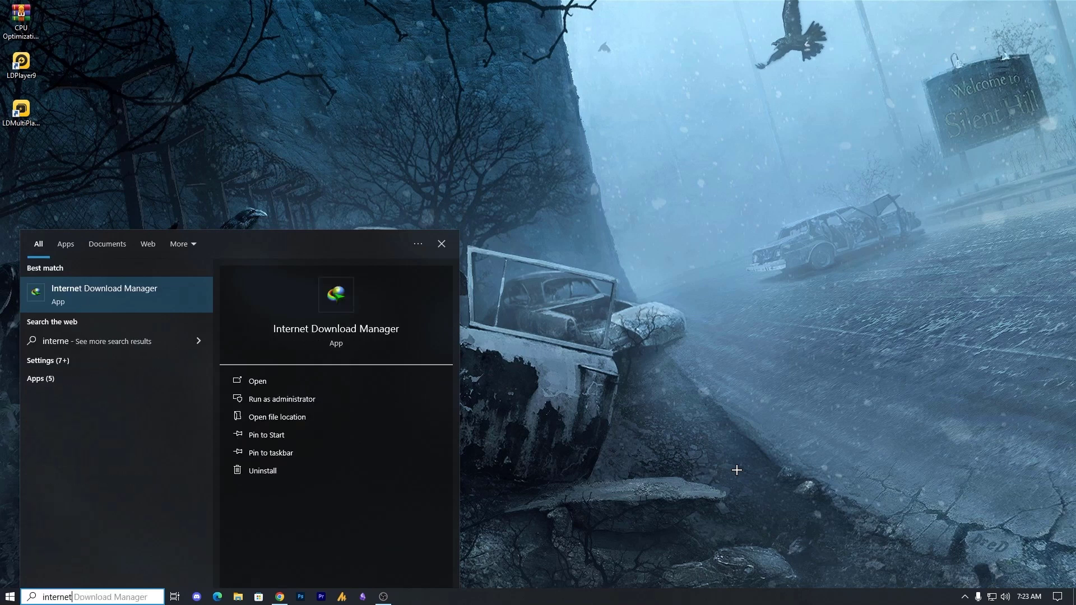
key("Return")
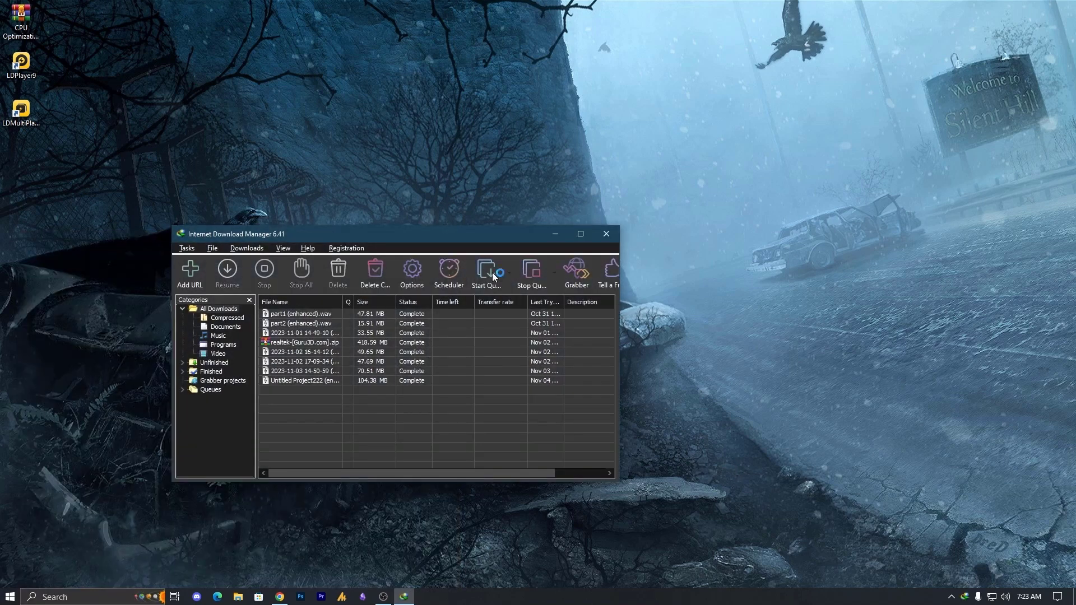
Run Help > Check for updates, dismiss the up-to-date notice and move the window right
left_click(308, 248)
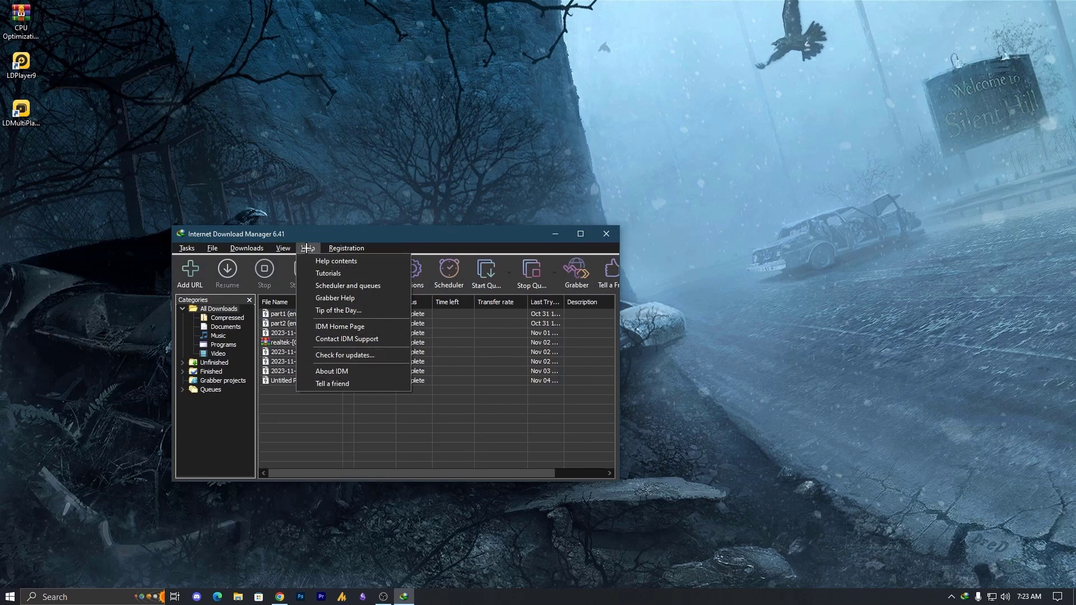
left_click(375, 356)
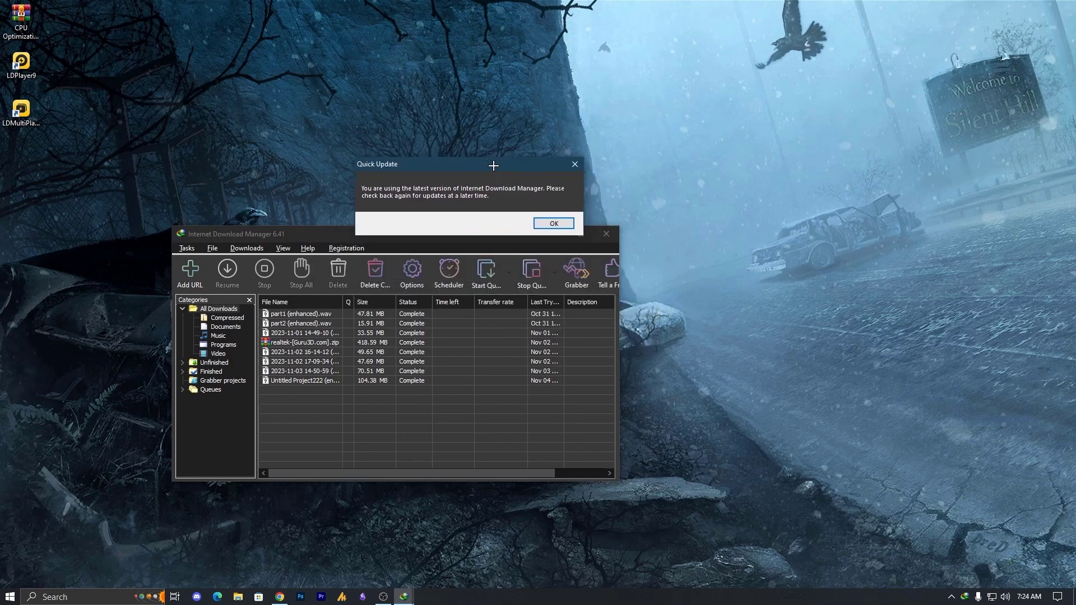
left_click(552, 223)
left_click_drag(422, 233, 530, 215)
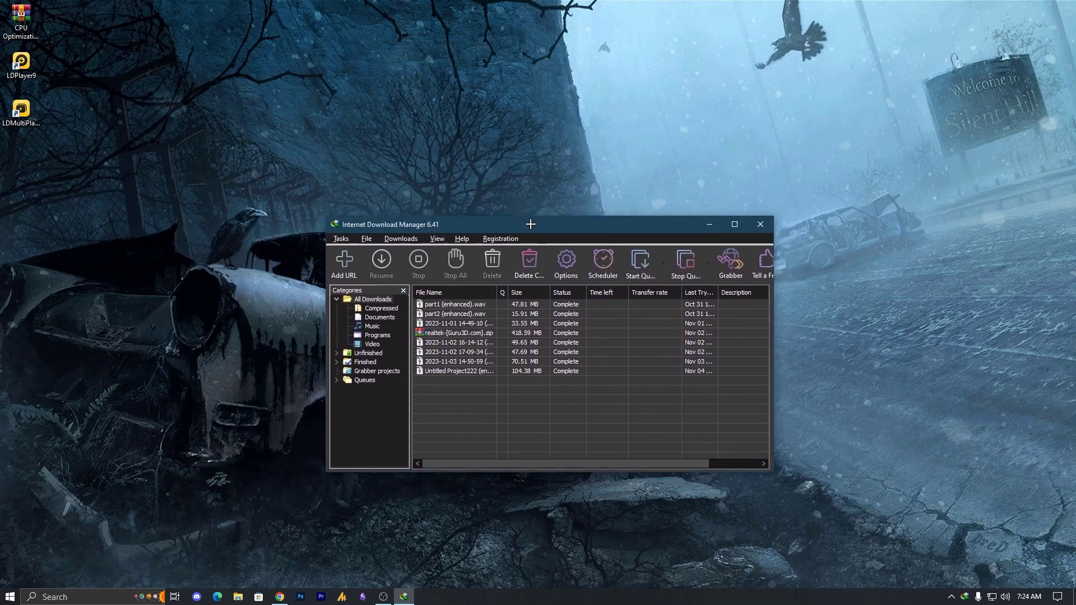
Close Internet Download Manager and reveal the hidden notification-area icons
left_click(759, 220)
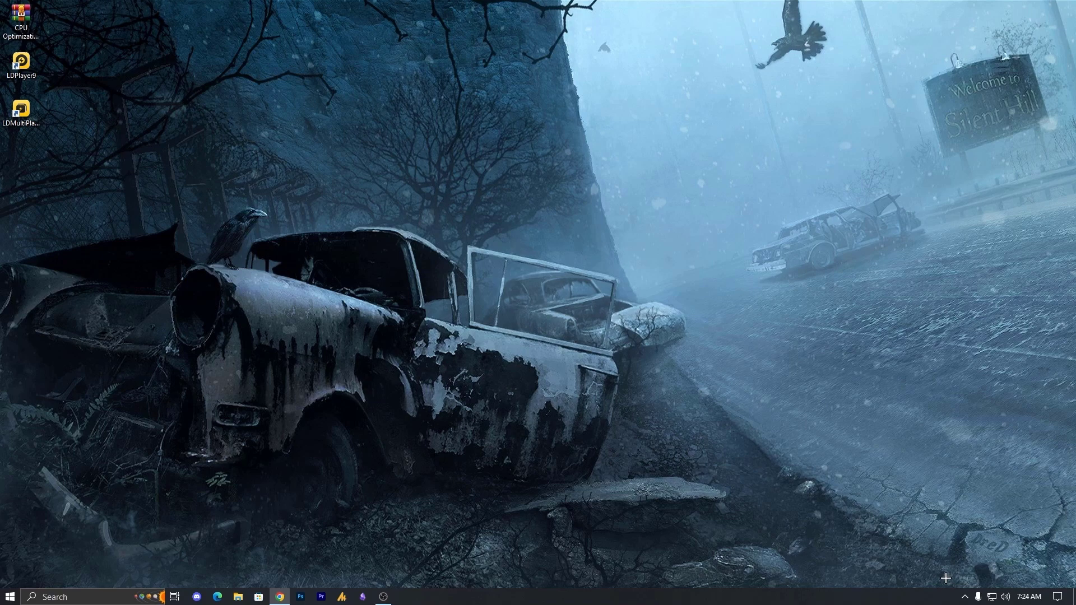
left_click(965, 597)
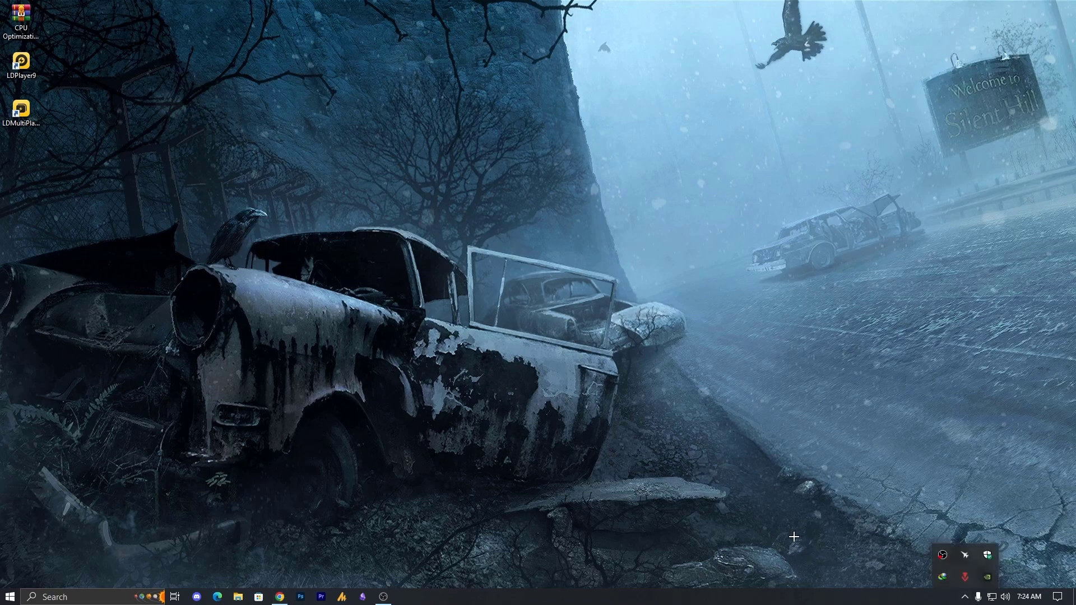
Turn the private network Microsoft Defender Firewall off and back on, then return to the overview
left_click(988, 556)
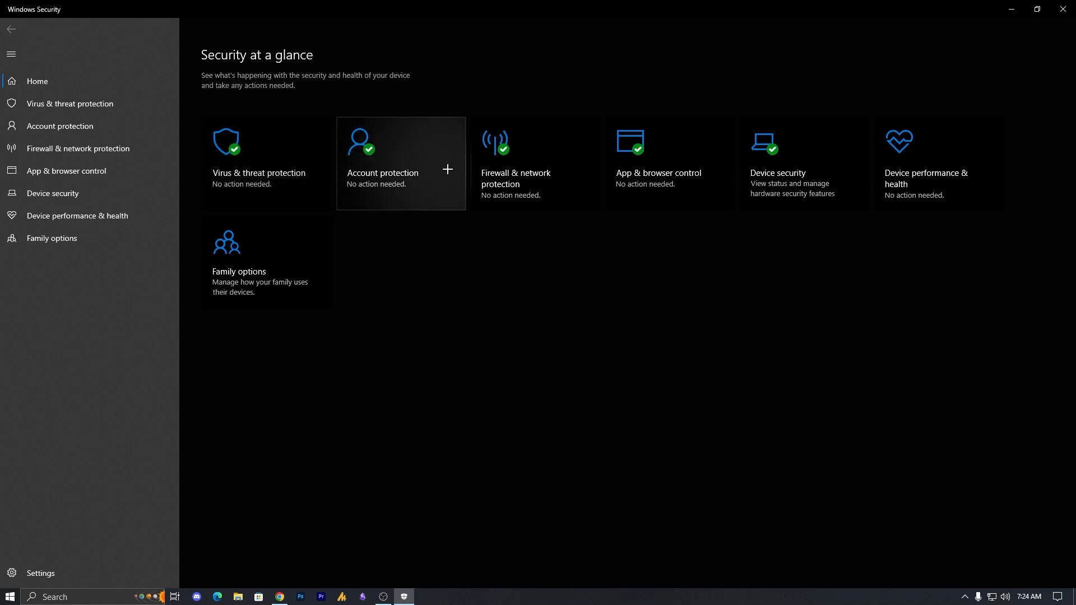
left_click(526, 175)
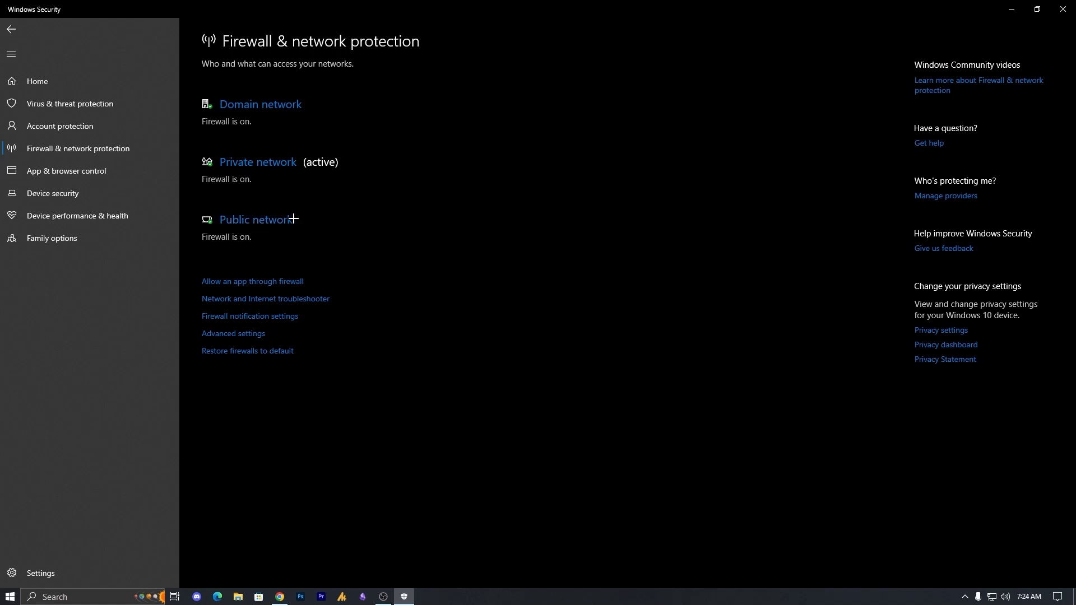
left_click(277, 165)
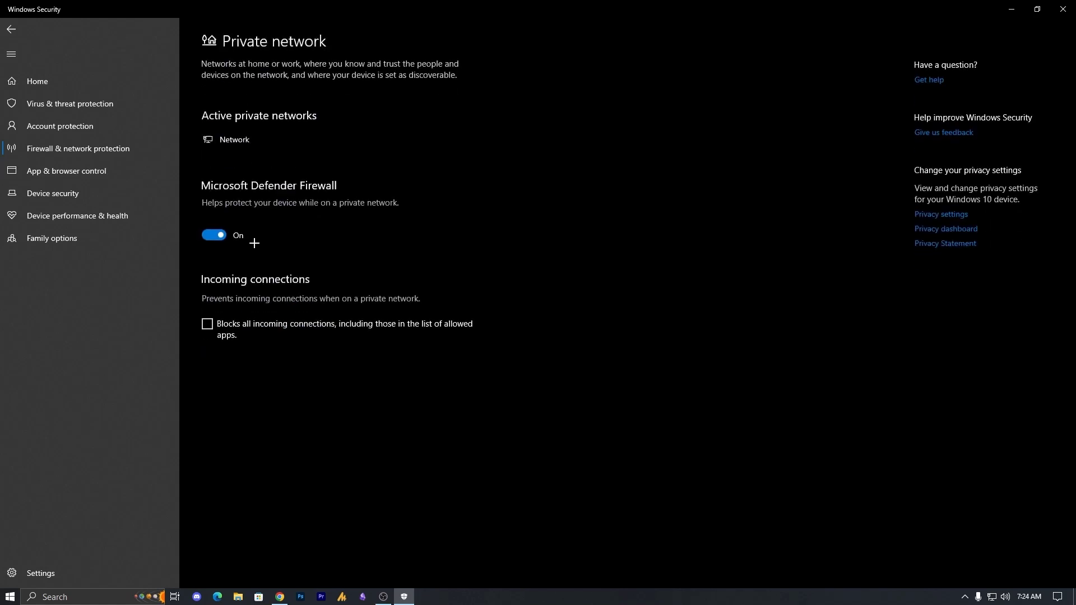
left_click(219, 236)
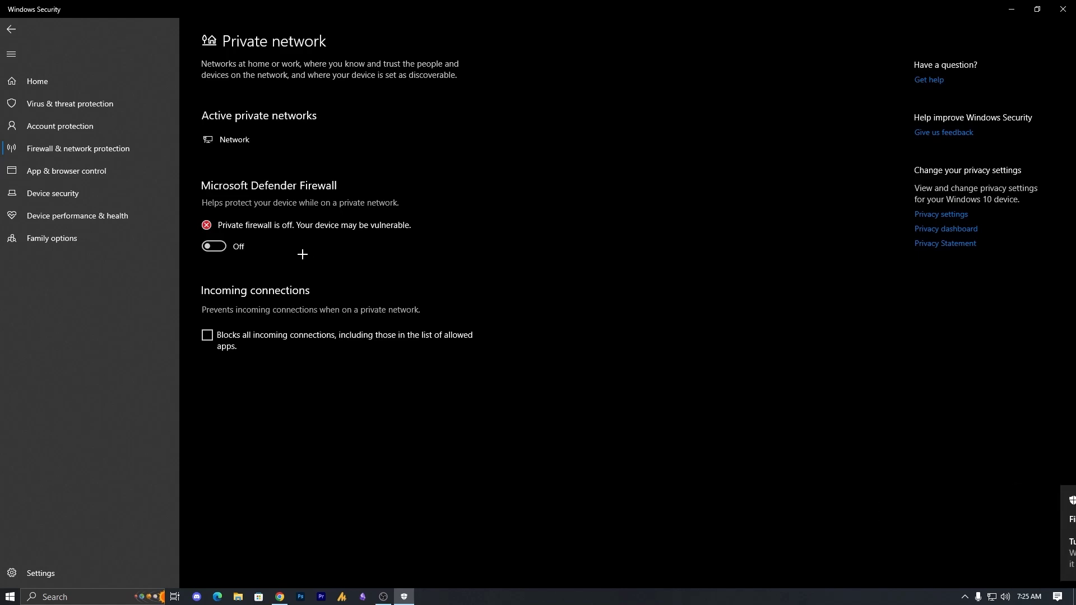
left_click(215, 247)
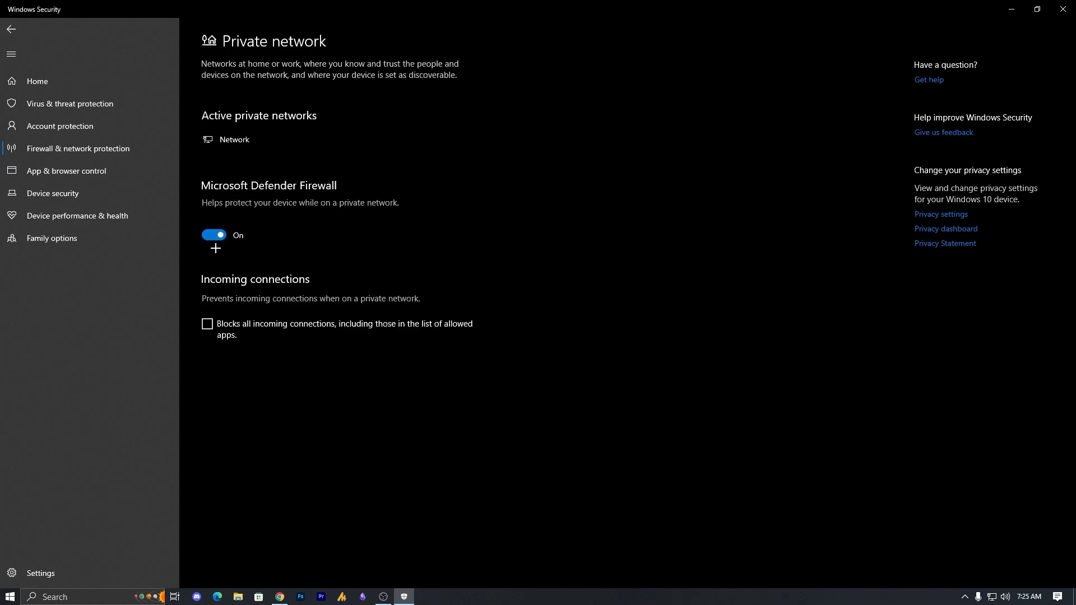
key("alt+Left")
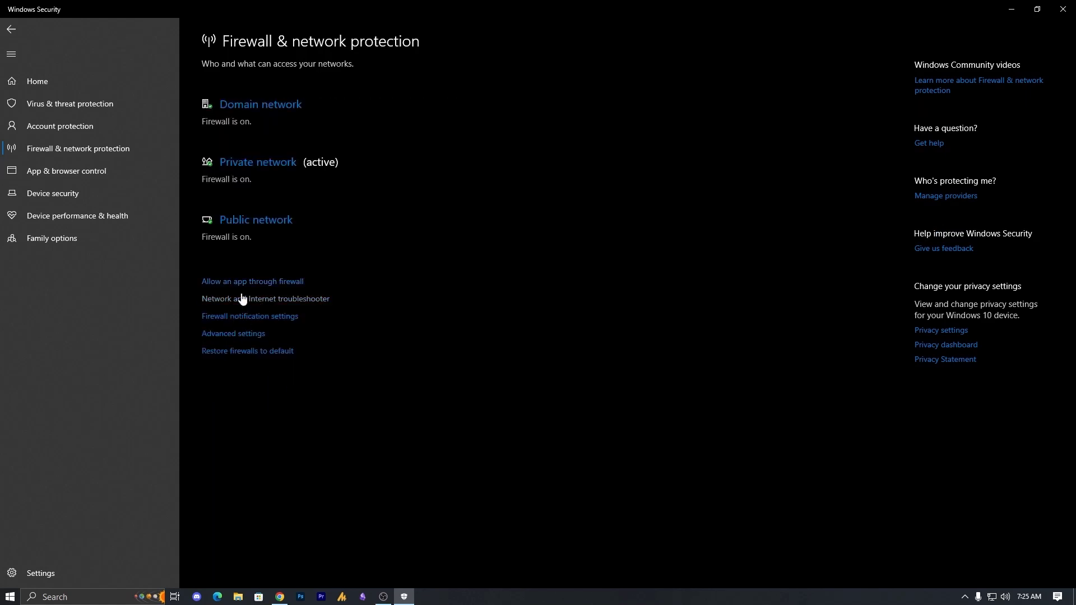
From Allowed apps, start adding an app and browse into C:\Program Files (x86)
left_click(279, 283)
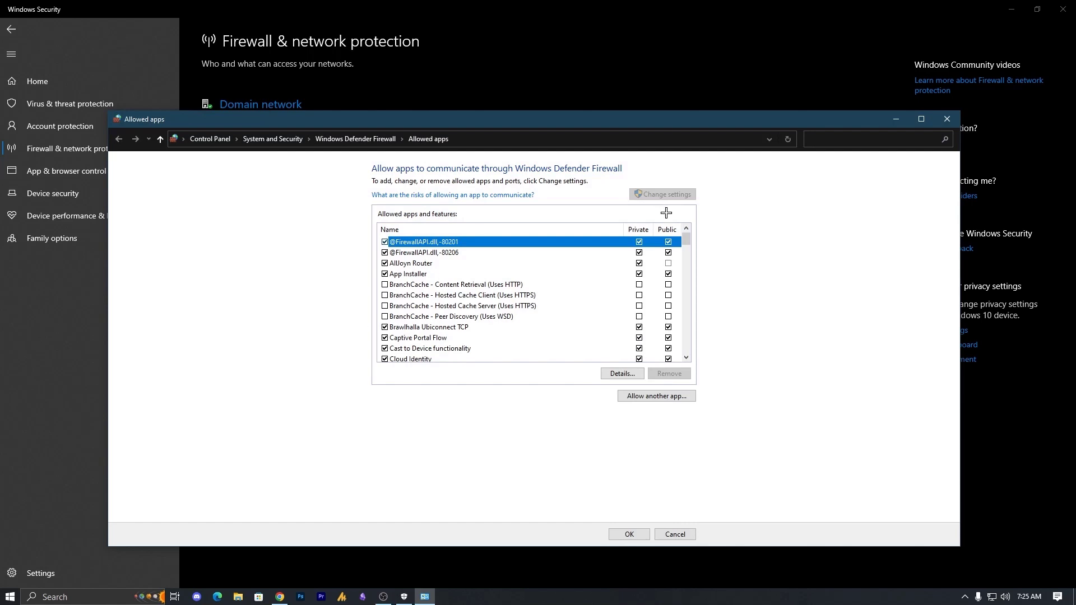
left_click(683, 400)
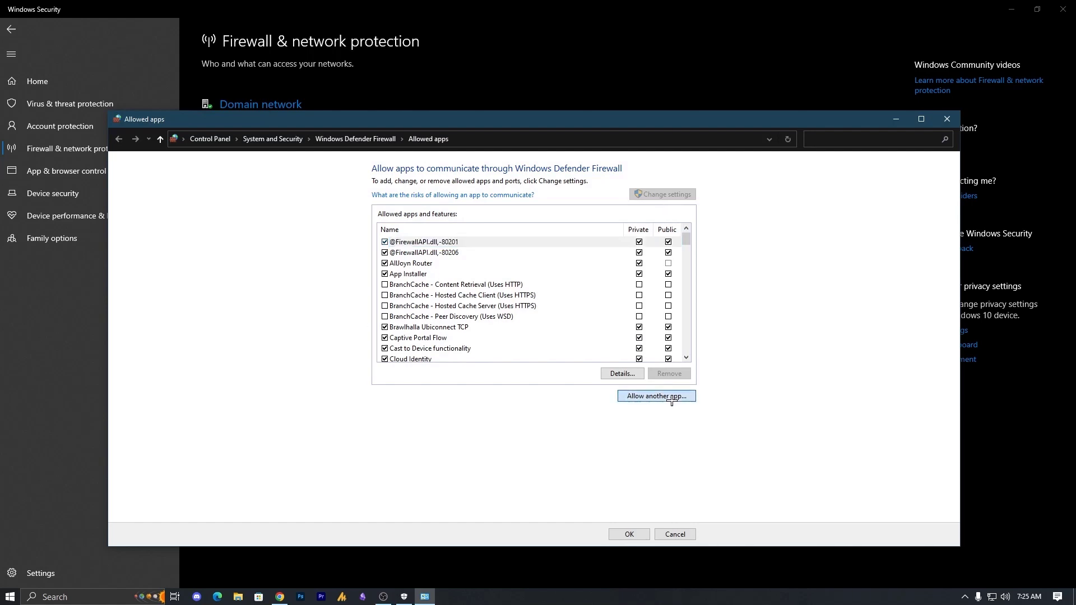
left_click(613, 392)
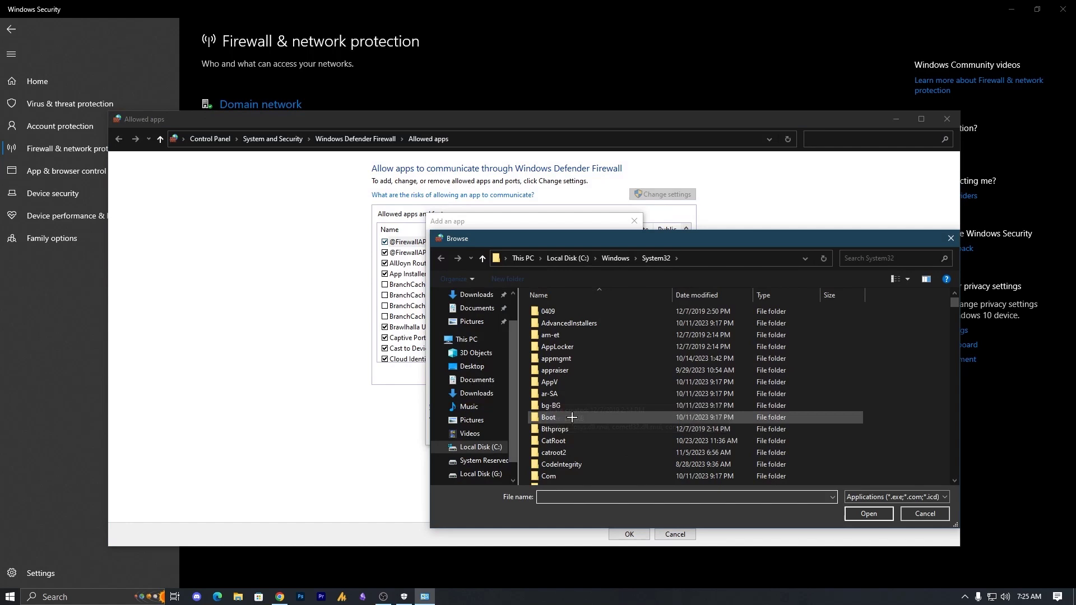
left_click(481, 447)
double_click(583, 348)
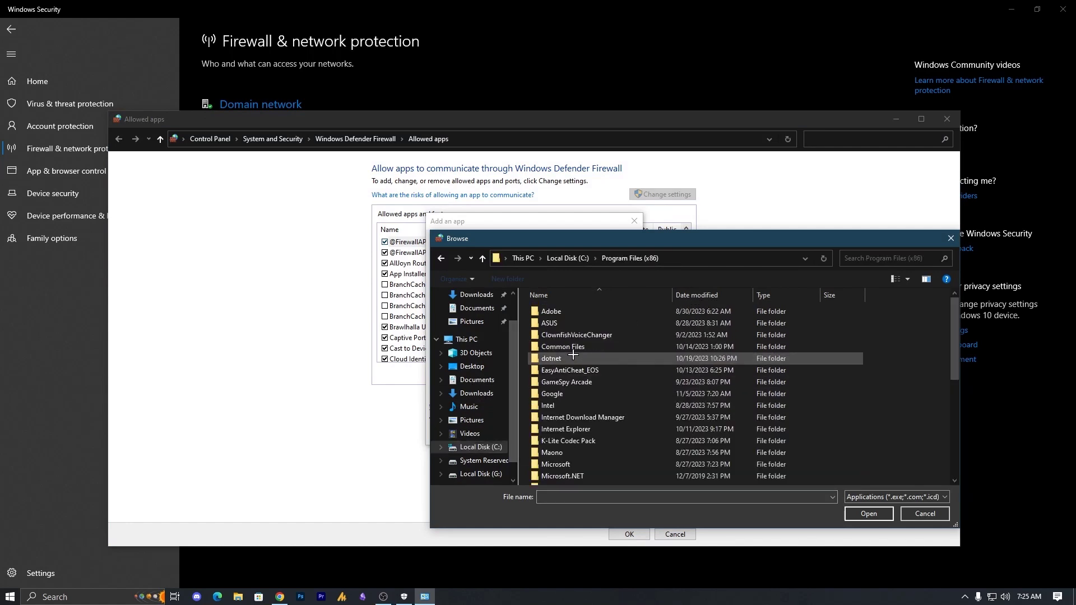
Look over IDMan, IDMGrHlp and IEMonitor, then cancel both the browser and Add an app dialog
scroll(580, 386, "down", 1)
double_click(578, 385)
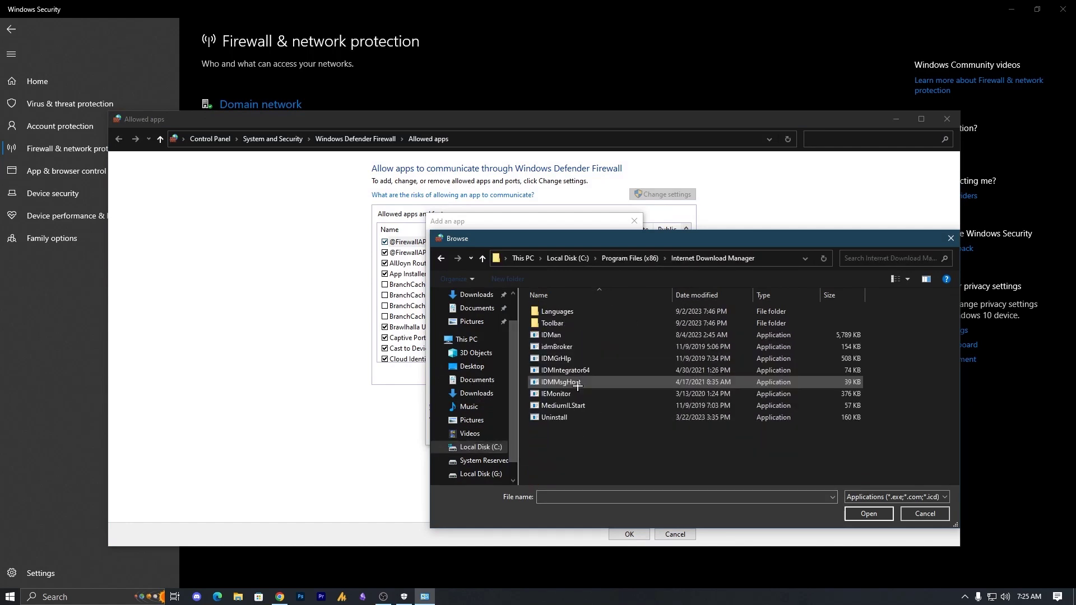
left_click(557, 335)
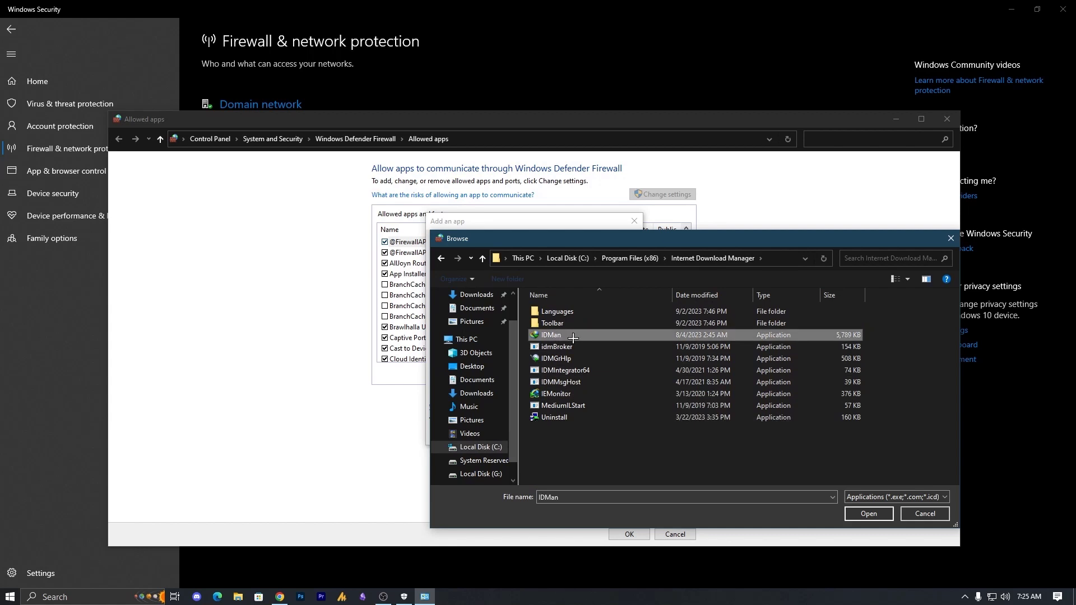
left_click(570, 360)
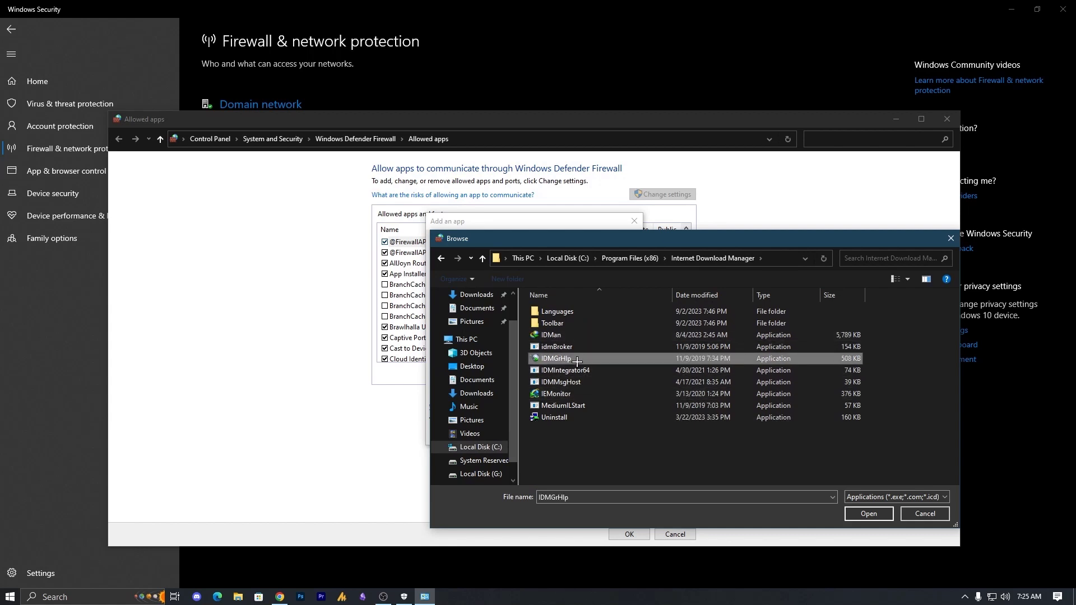
left_click(579, 394)
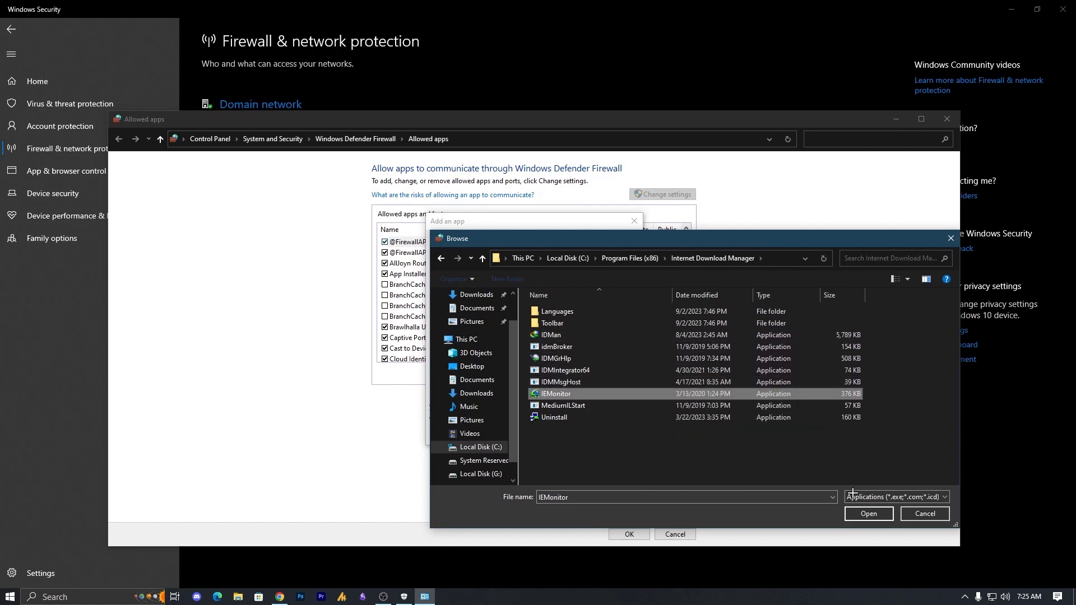
left_click(935, 516)
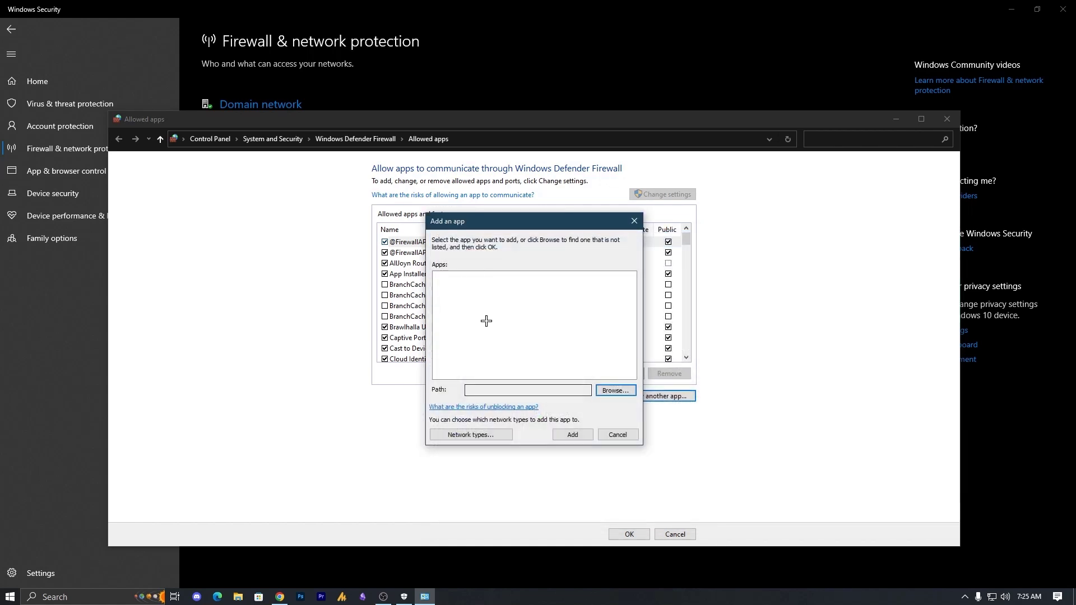
left_click(620, 435)
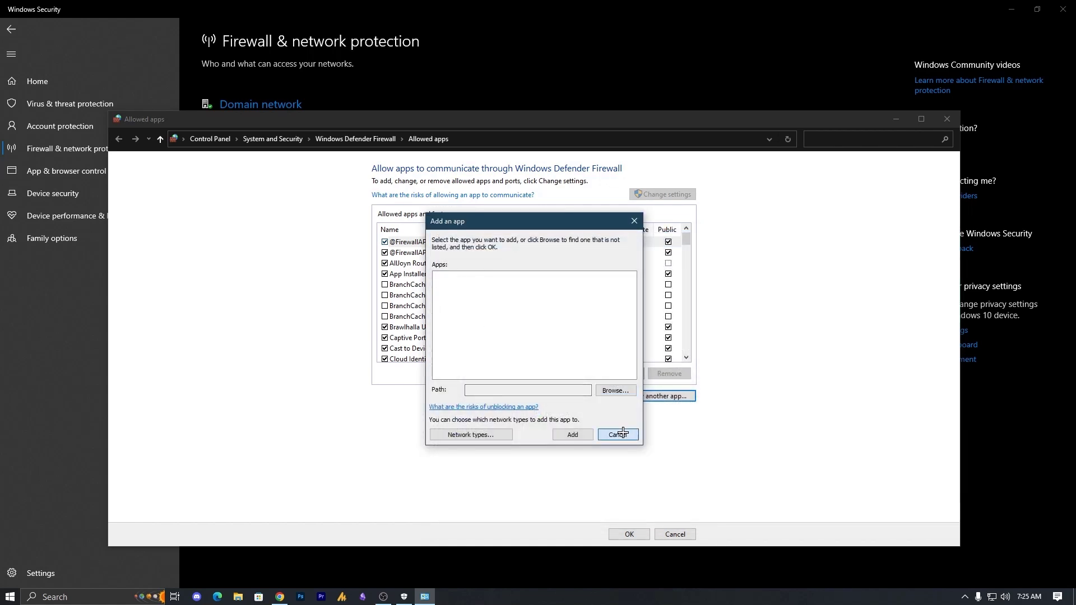
Close Allowed apps, maximize the Advanced Security console and show Inbound Rules
left_click(680, 531)
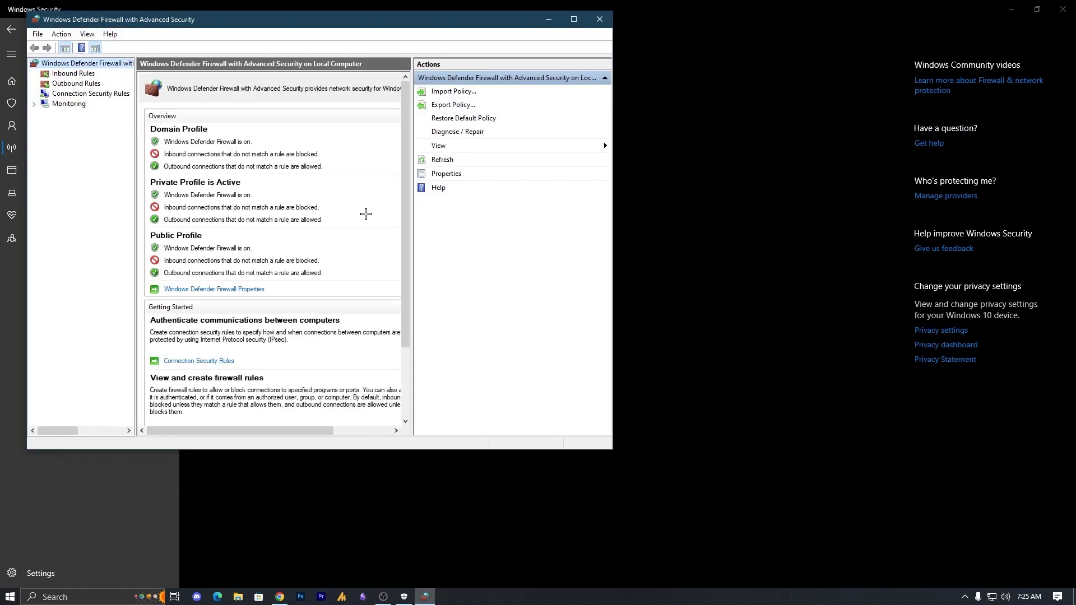
left_click_drag(384, 22, 569, 46)
double_click(568, 46)
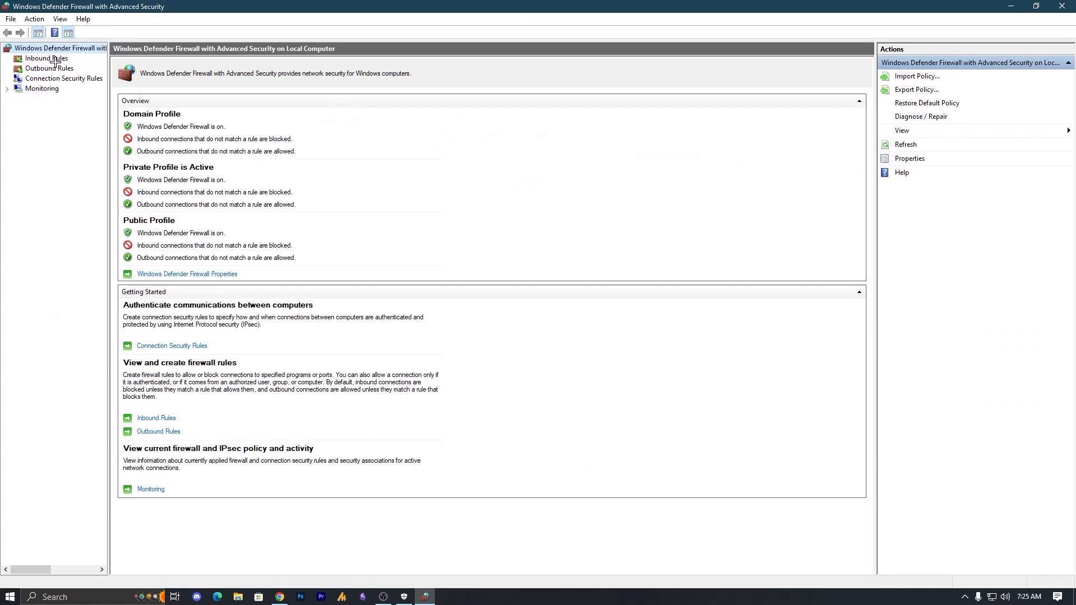
left_click(36, 63)
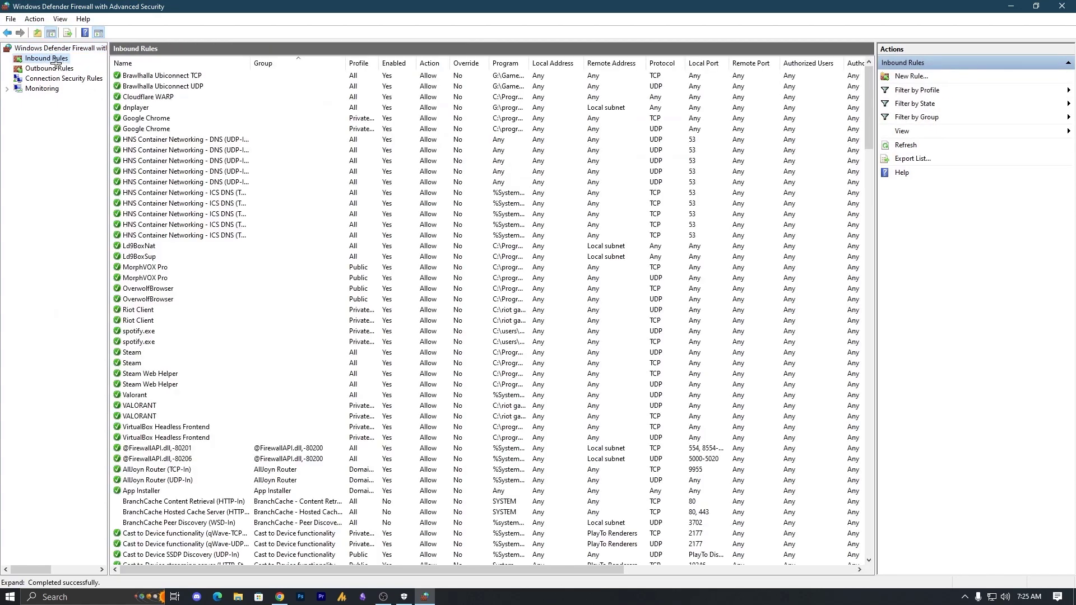
Cycle through inbound rules starting with 'i', then begin a New Rule
left_click(141, 150)
key("i")
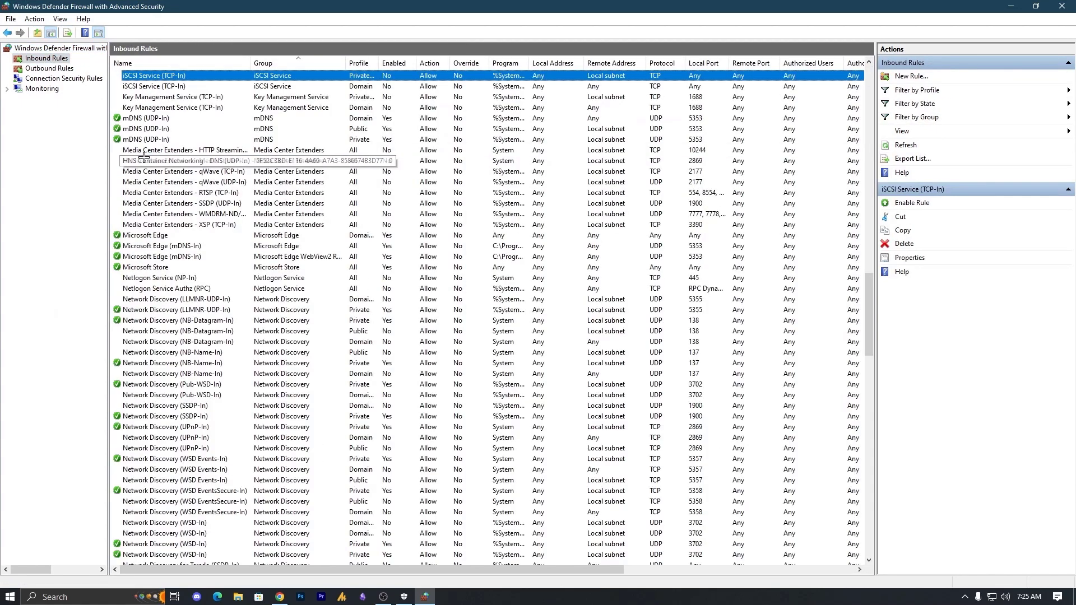
key("i")
key("i")
key("i")
key("i")
key("i")
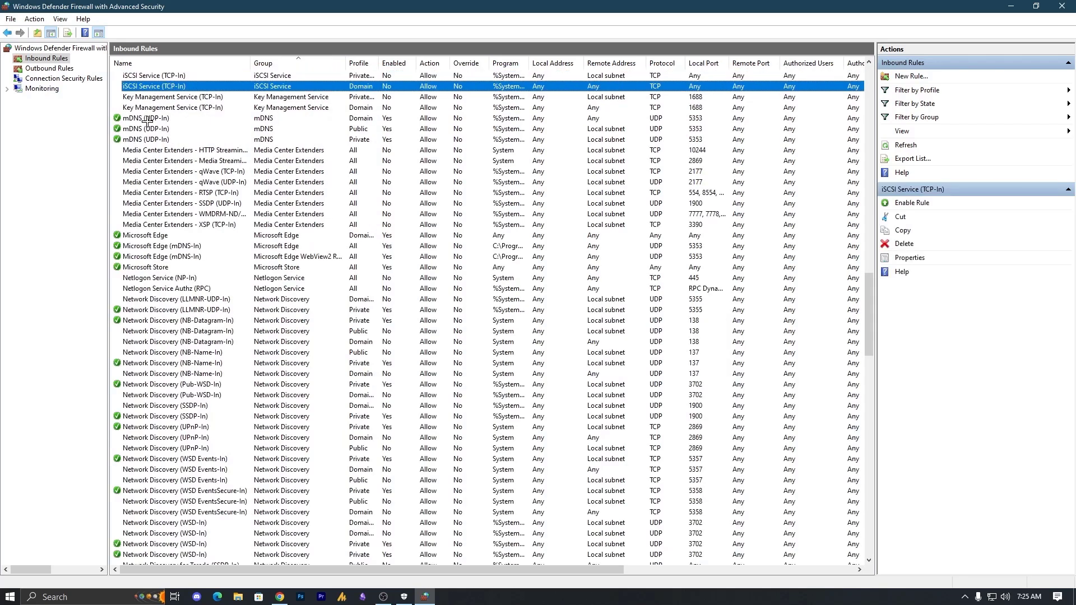
key("i")
key("i")
key("i")
key("i")
key("i")
key("i")
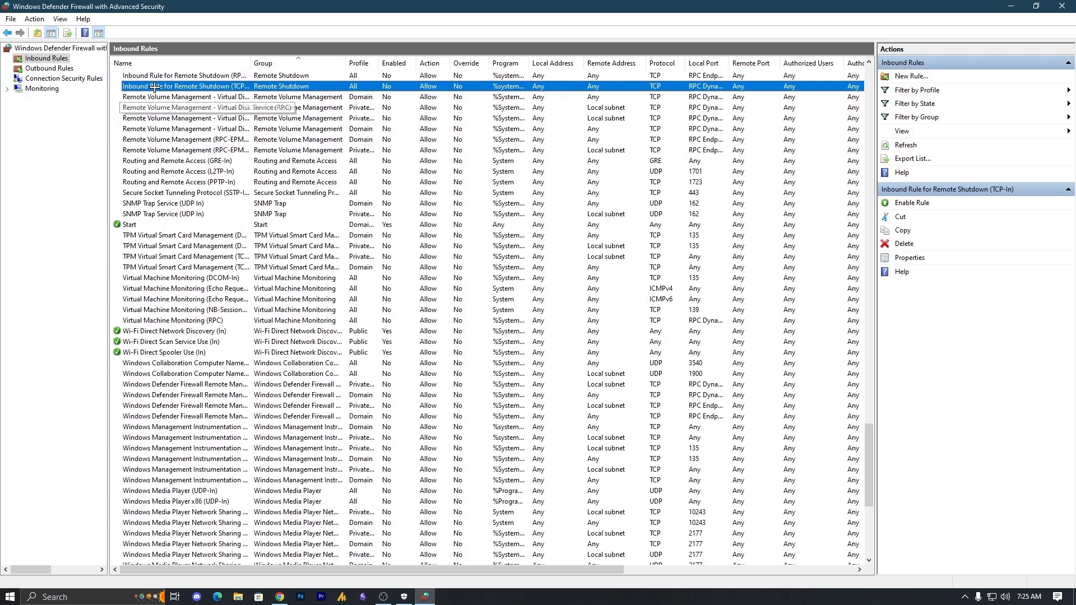
key("i")
key("i")
key("i")
key("i")
key("i")
key("i")
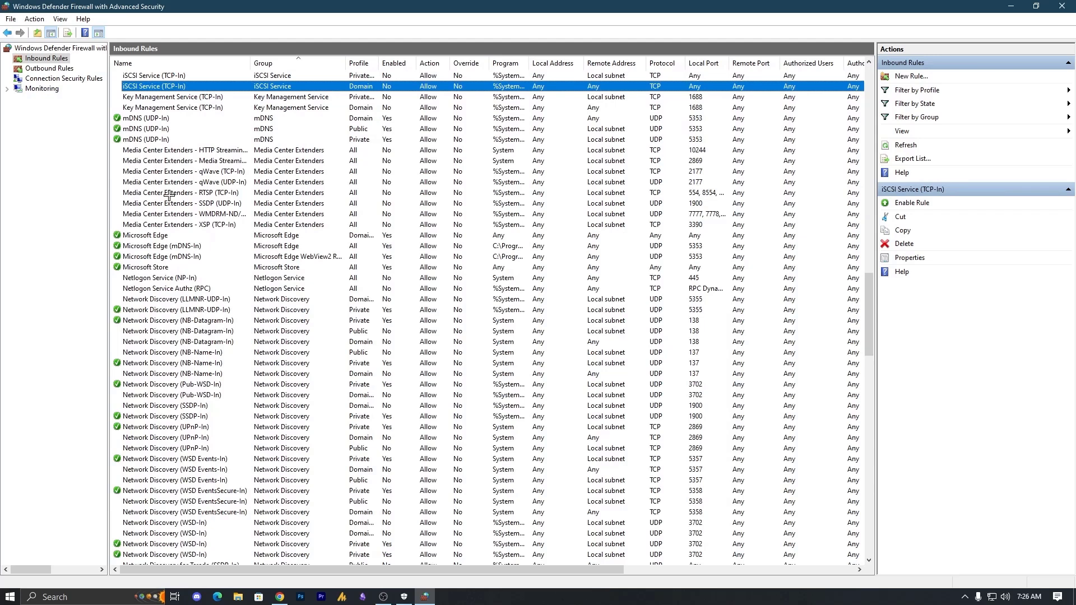
left_click(913, 77)
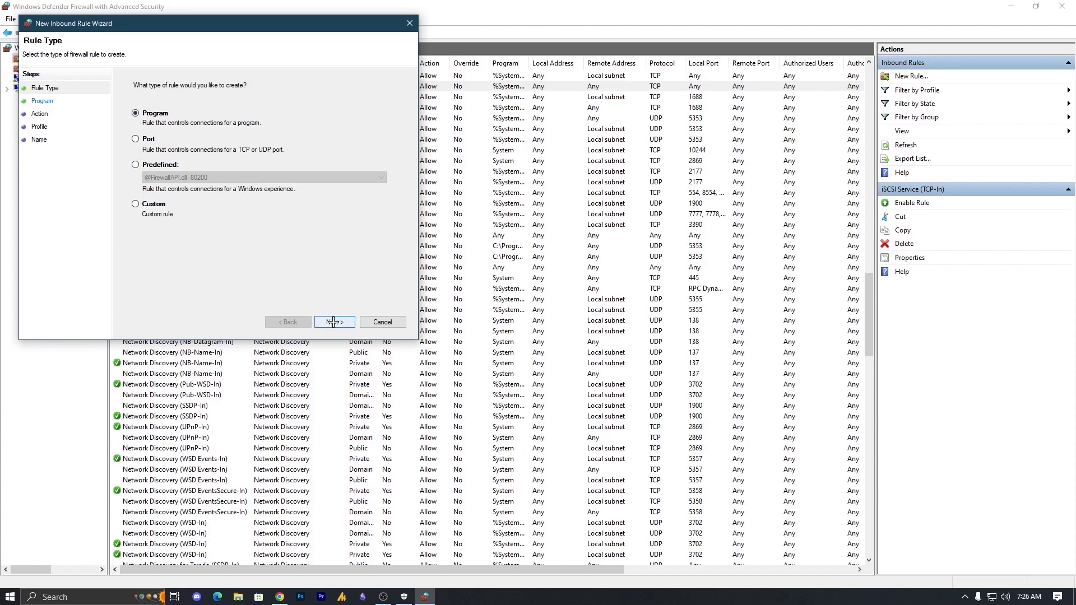
Choose a Program rule and browse to C:\Program Files (x86), dismissing the location error
left_click(333, 322)
left_click(365, 159)
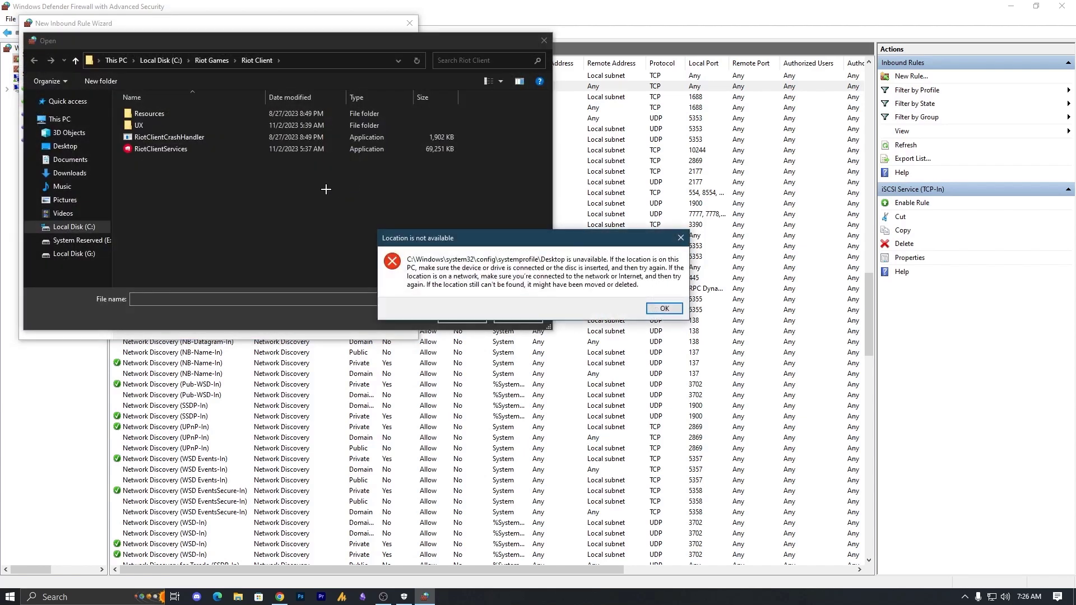
left_click(664, 308)
left_click(74, 231)
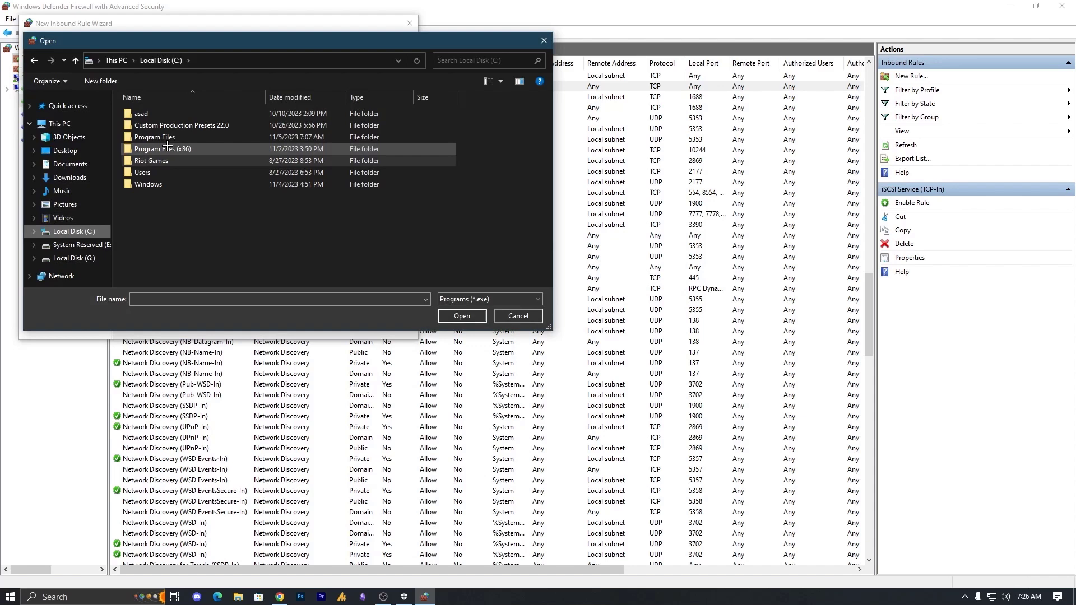
double_click(167, 148)
Open the Internet Download Manager folder and pick IDMan.exe as the rule's program
scroll(162, 213, "down", 8)
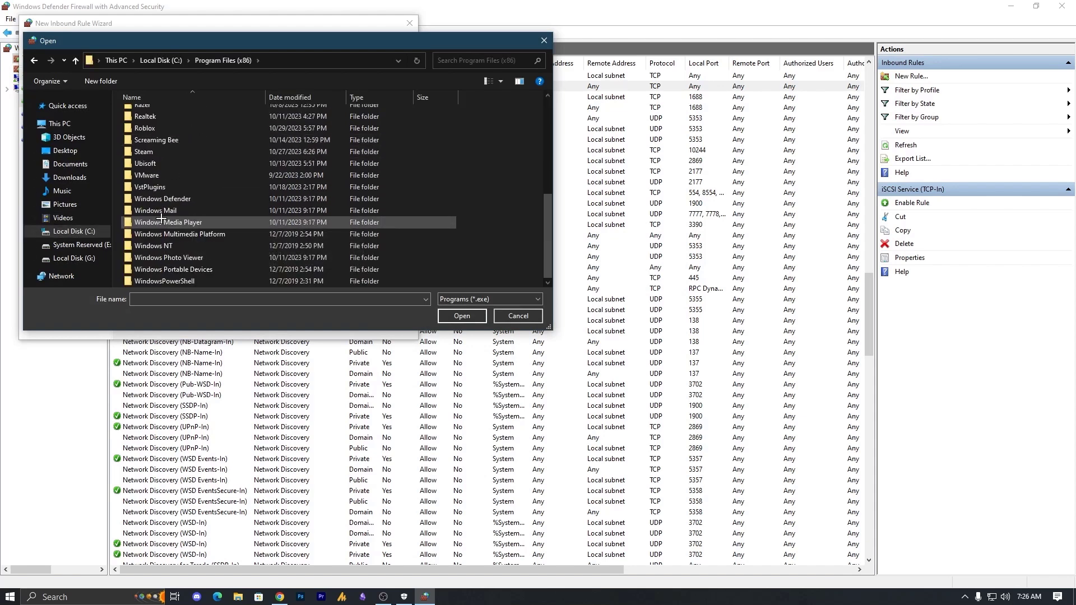
scroll(161, 218, "up", 5)
double_click(161, 122)
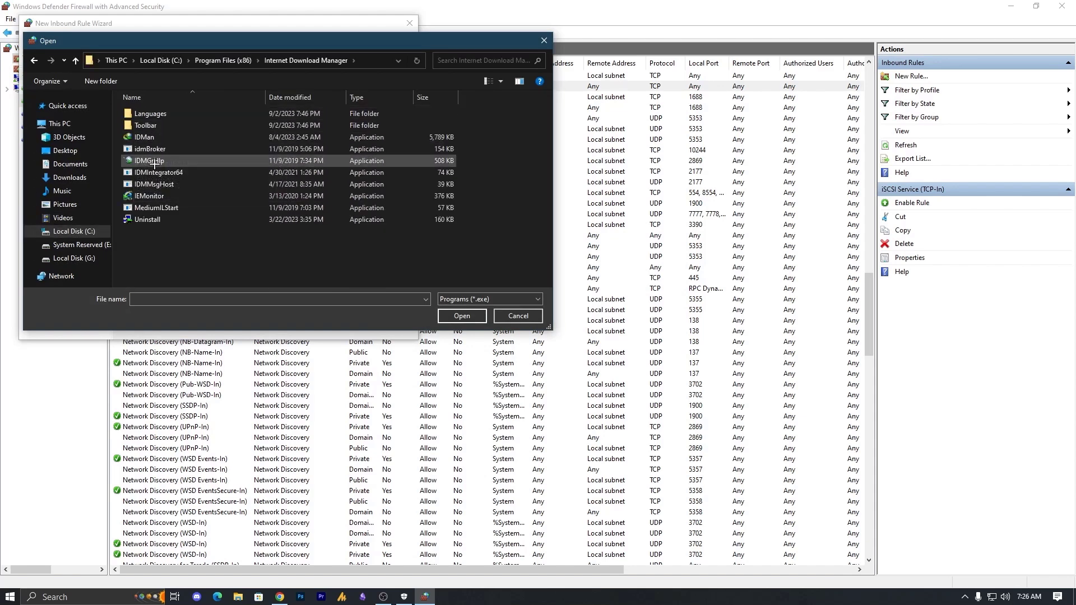
left_click(144, 137)
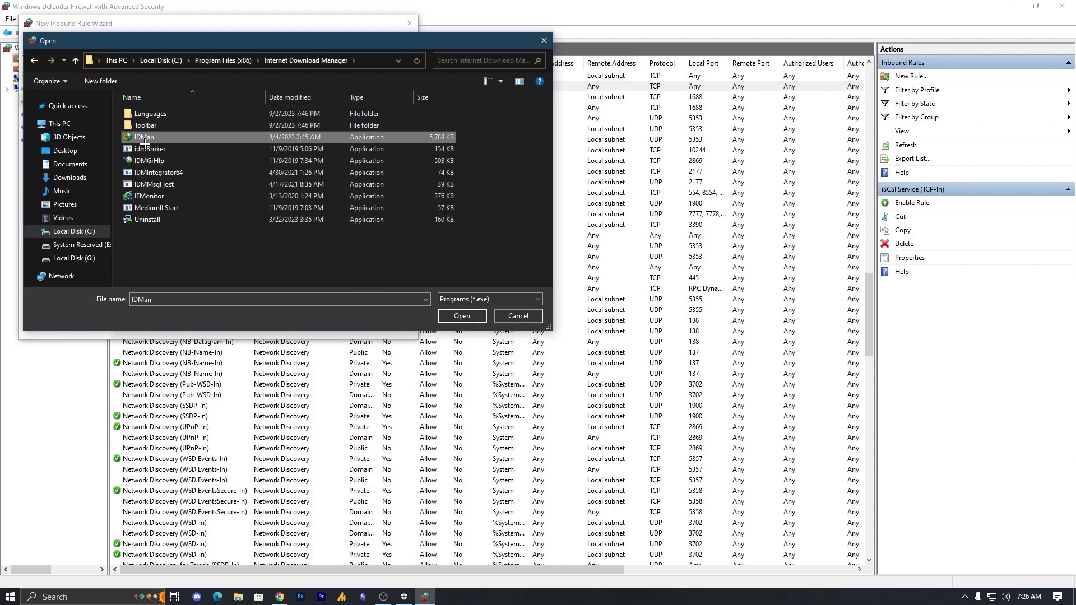
left_click(167, 162)
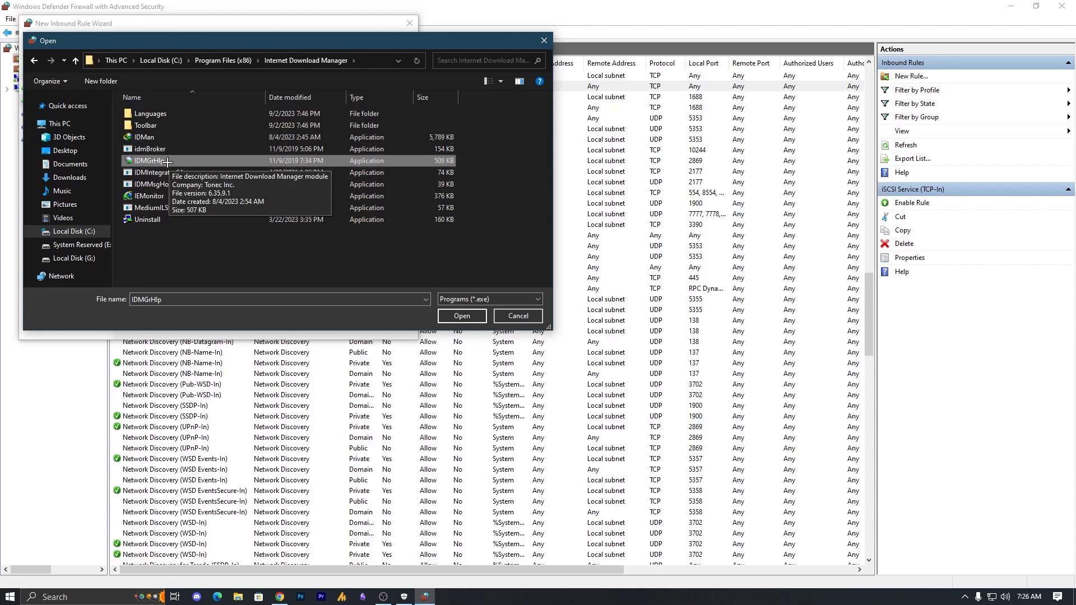
left_click(162, 139)
double_click(162, 138)
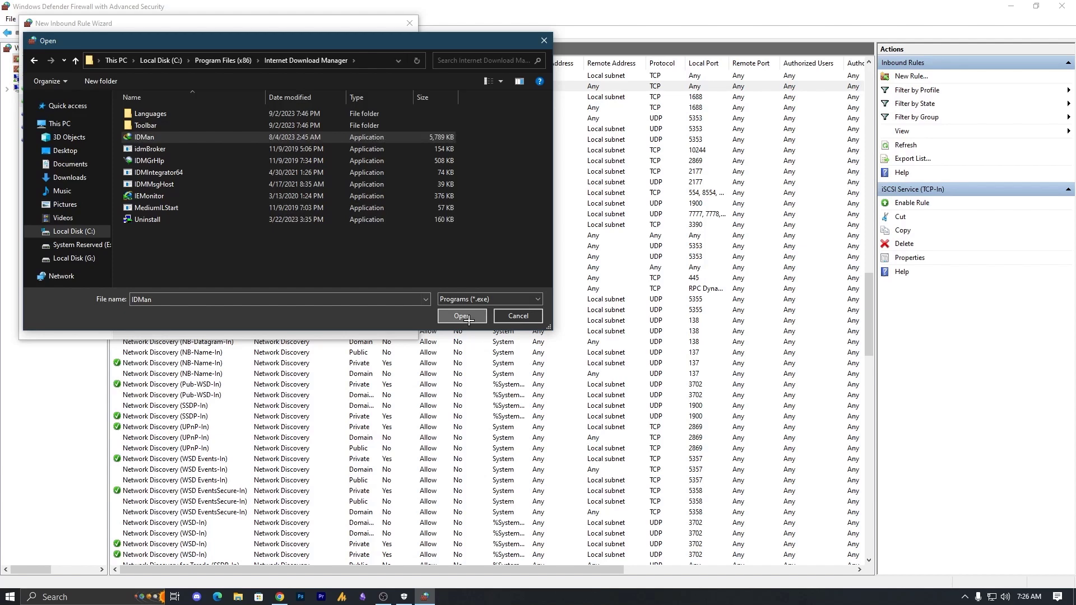
Advance with Allow the connection on Domain, Private and Public profiles, then cancel at naming
left_click(336, 322)
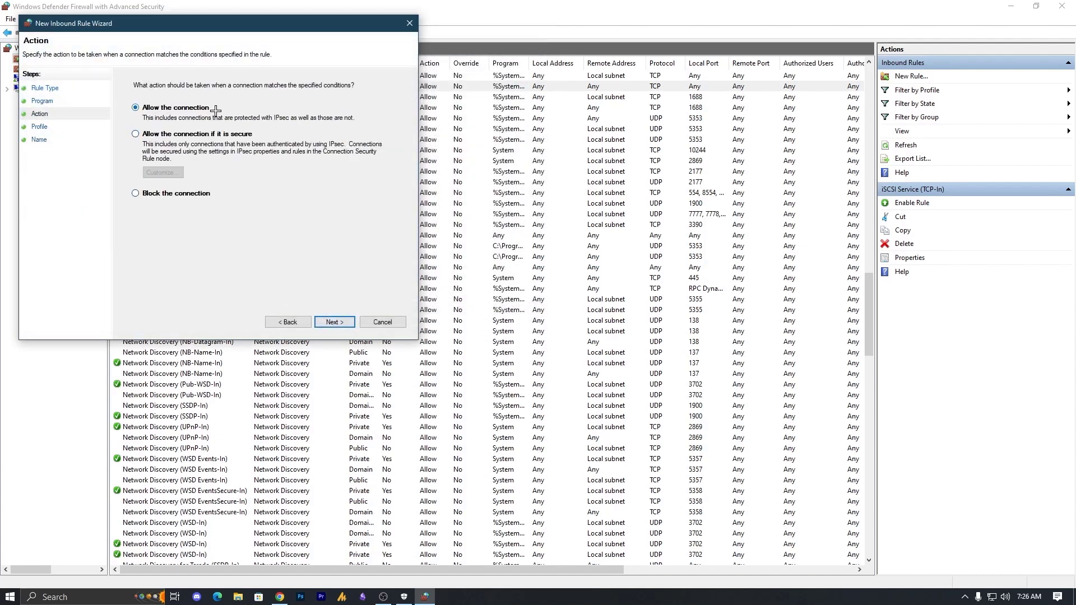
left_click(334, 322)
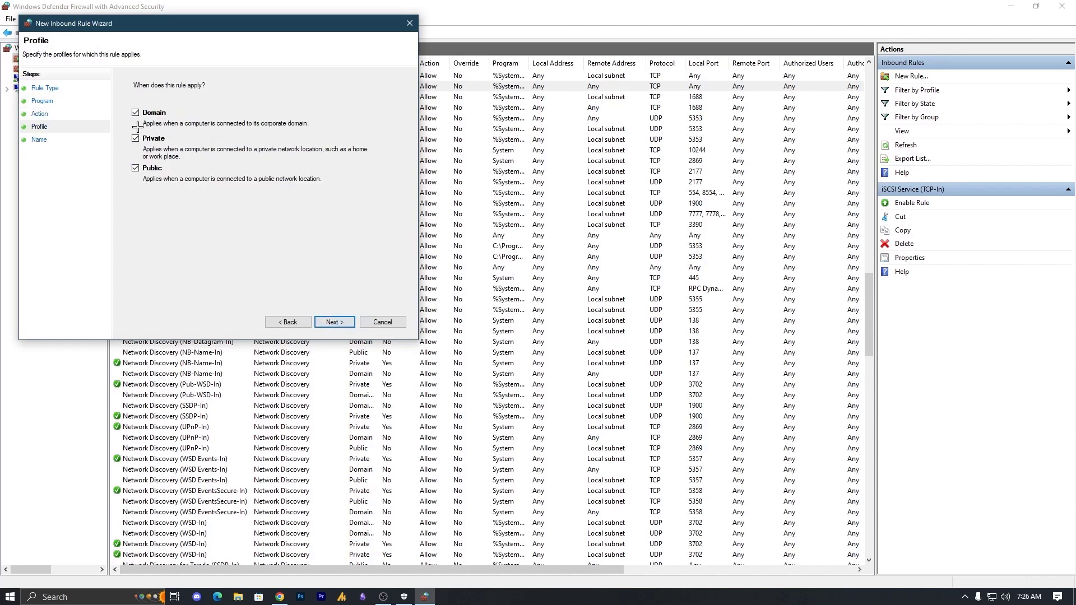
left_click(335, 322)
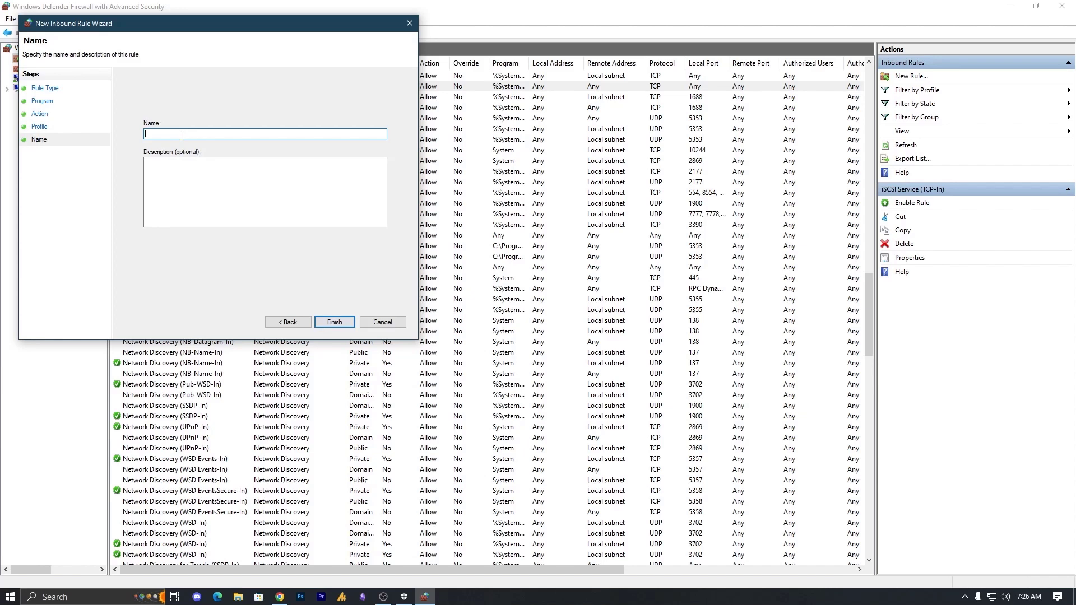
left_click(373, 323)
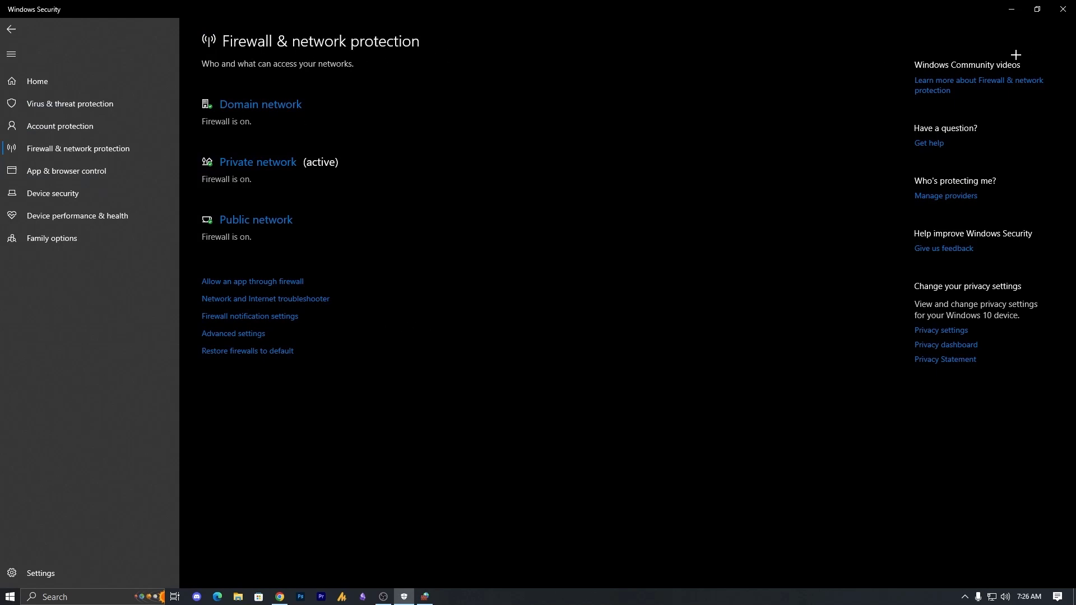
Close the Windows Security window and the firewall console
left_click(1063, 9)
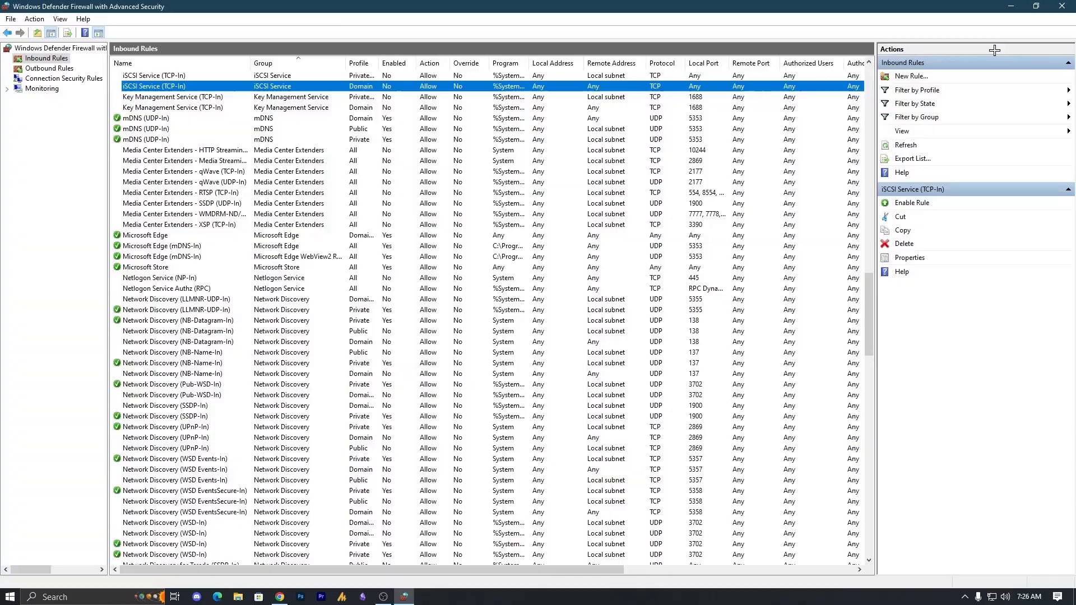
left_click(1063, 7)
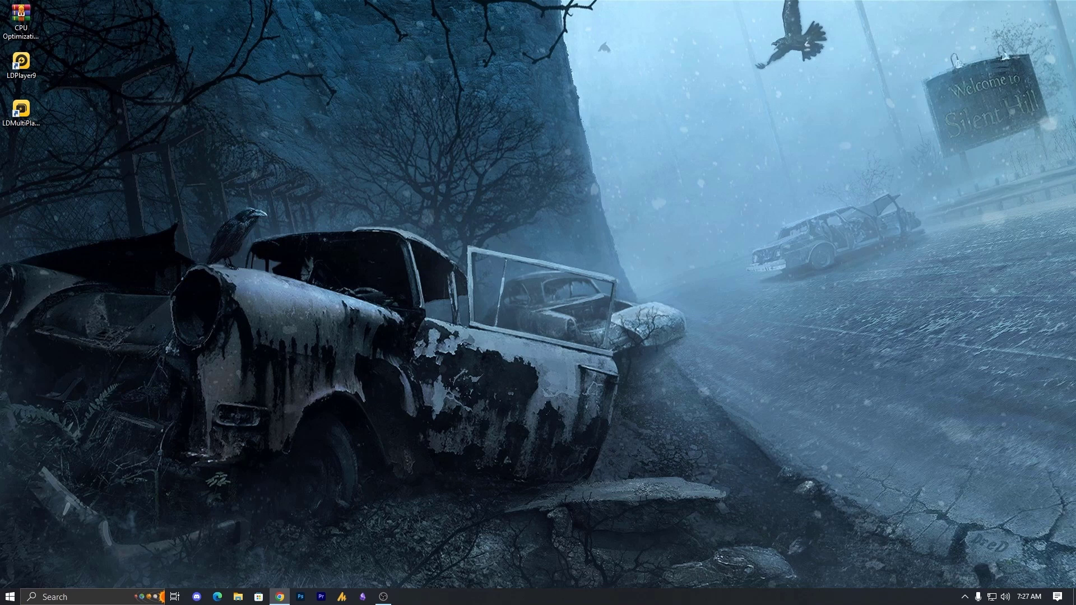
Bring up Chrome and open Clear browsing data from the History page
left_click(279, 597)
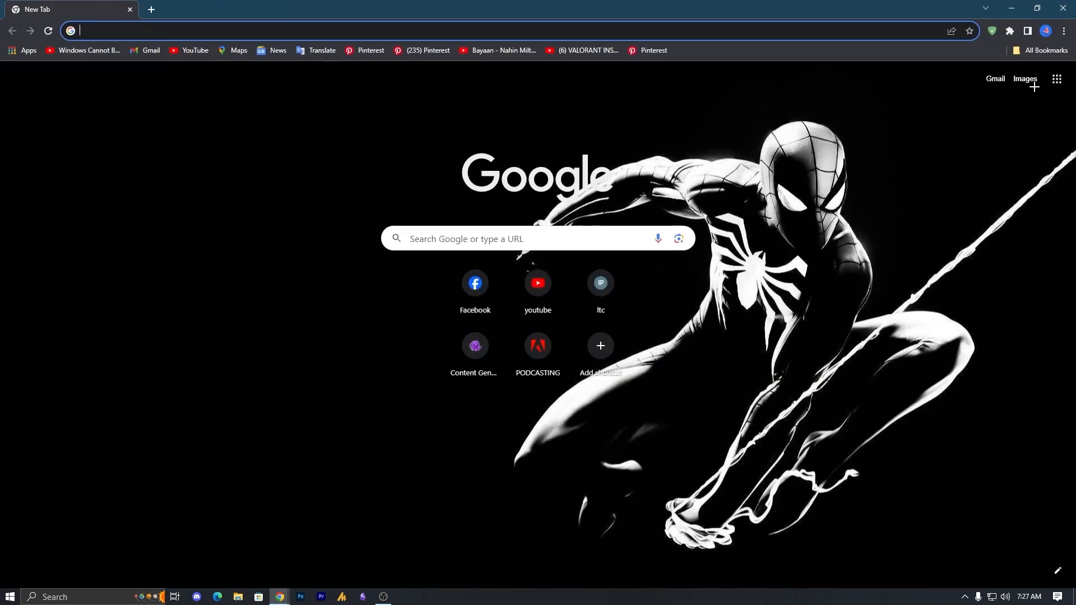
left_click(1064, 31)
mouse_move(976, 88)
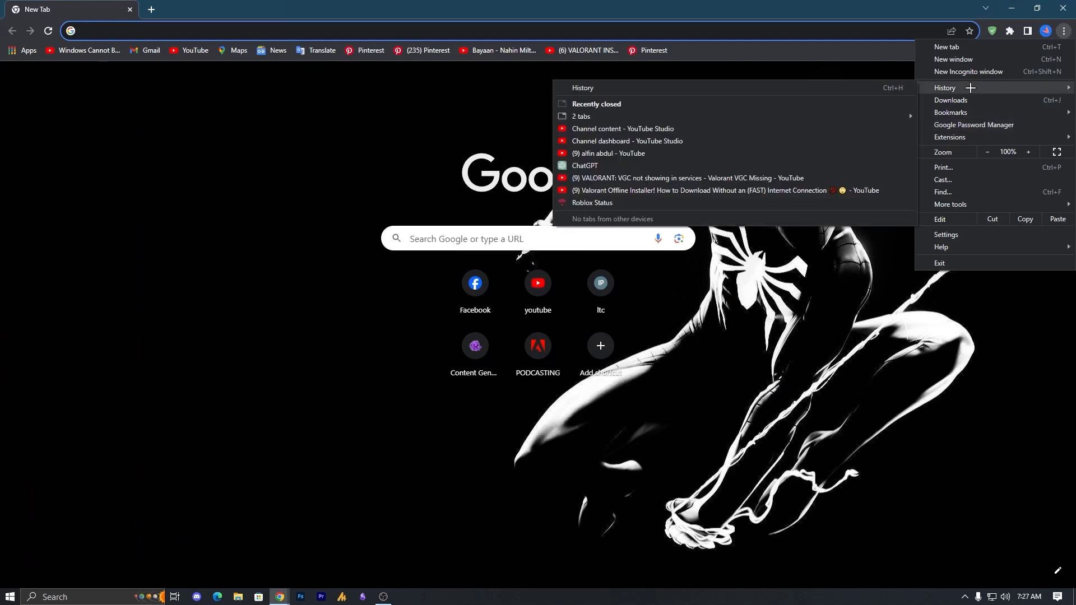
left_click(684, 86)
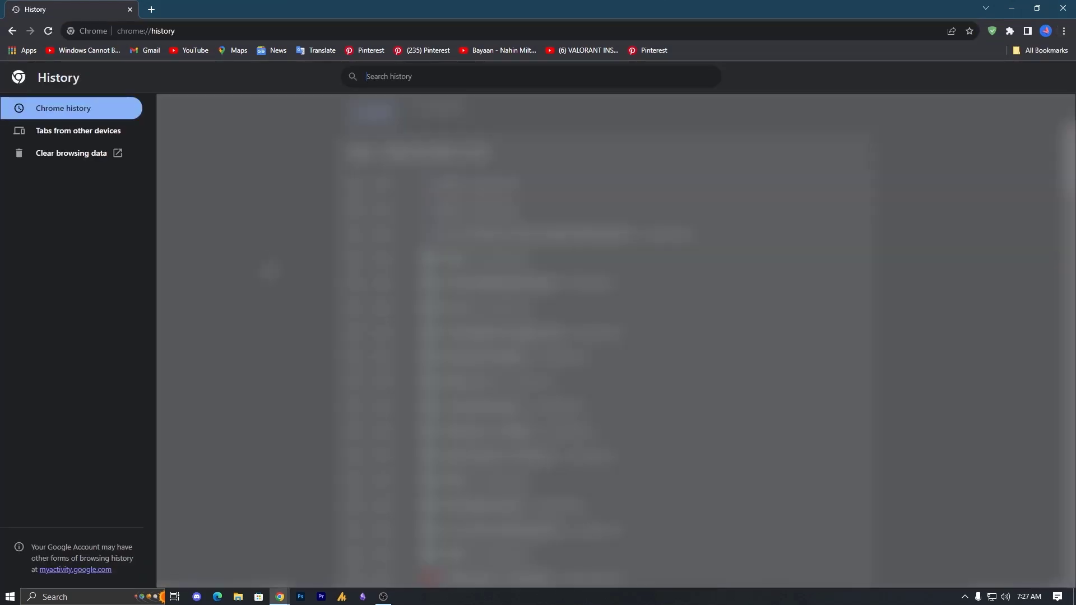
left_click(68, 160)
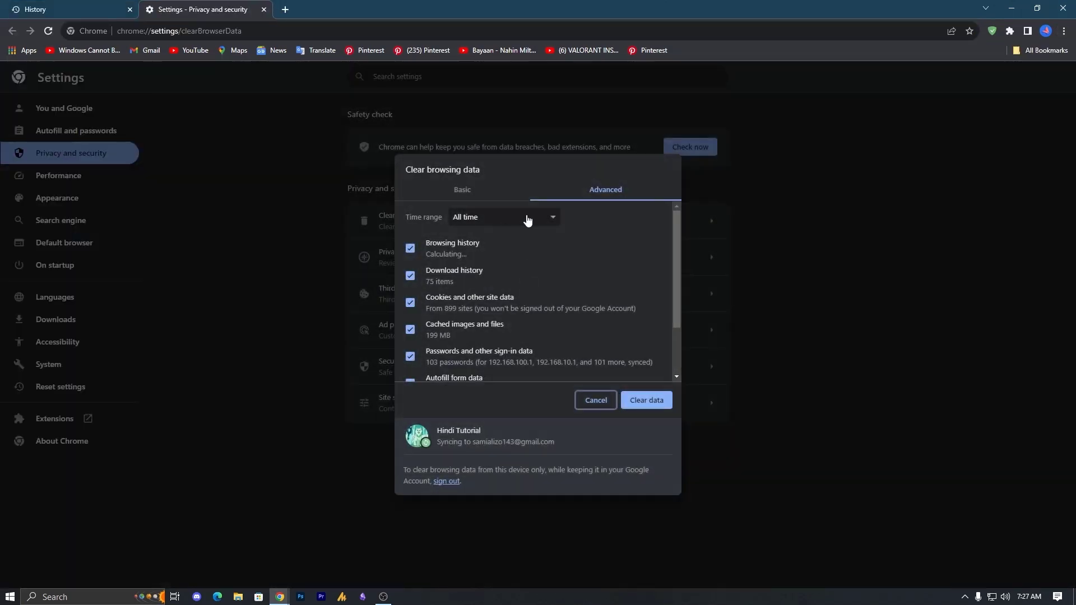
Set the time range to All time and tick Site settings and Hosted app data
left_click(527, 218)
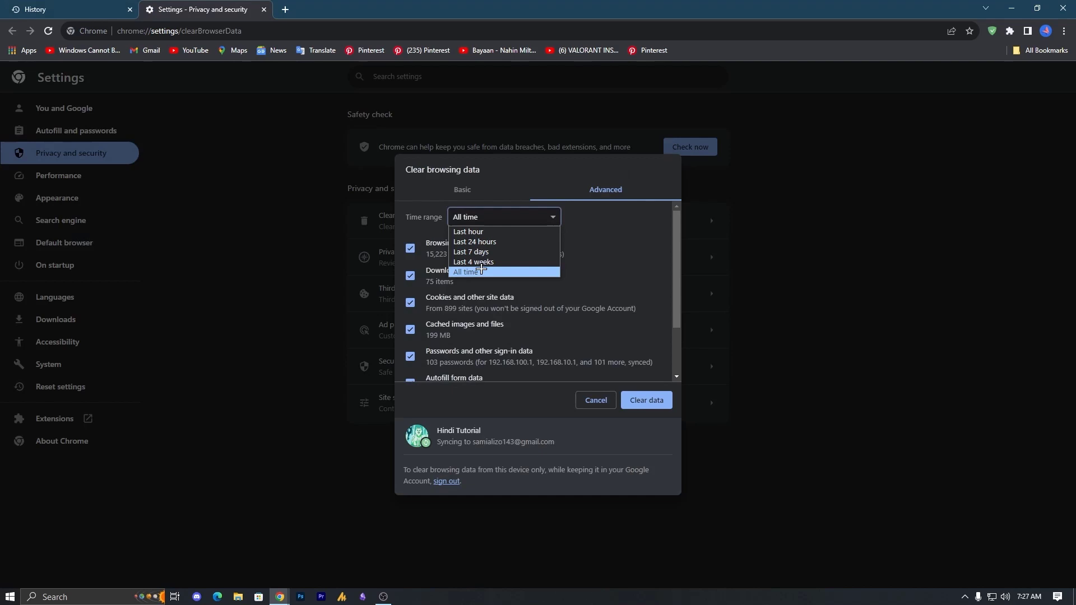
left_click(476, 270)
scroll(446, 337, "down", 1)
left_click(410, 343)
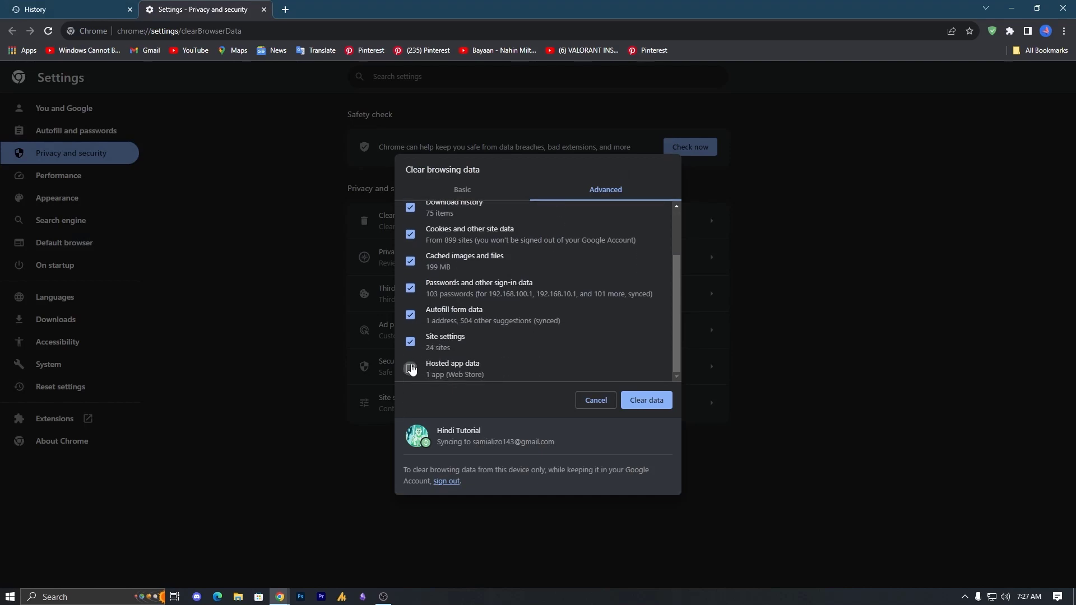
left_click(411, 370)
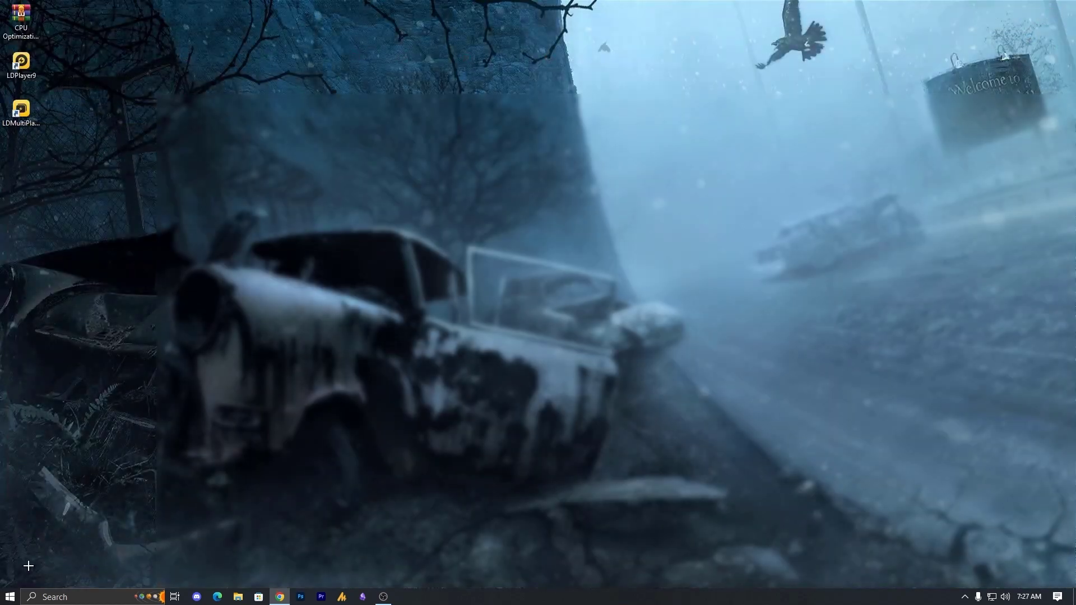
Open Internet Options via Start search and delete the browsing history
left_click(4, 598)
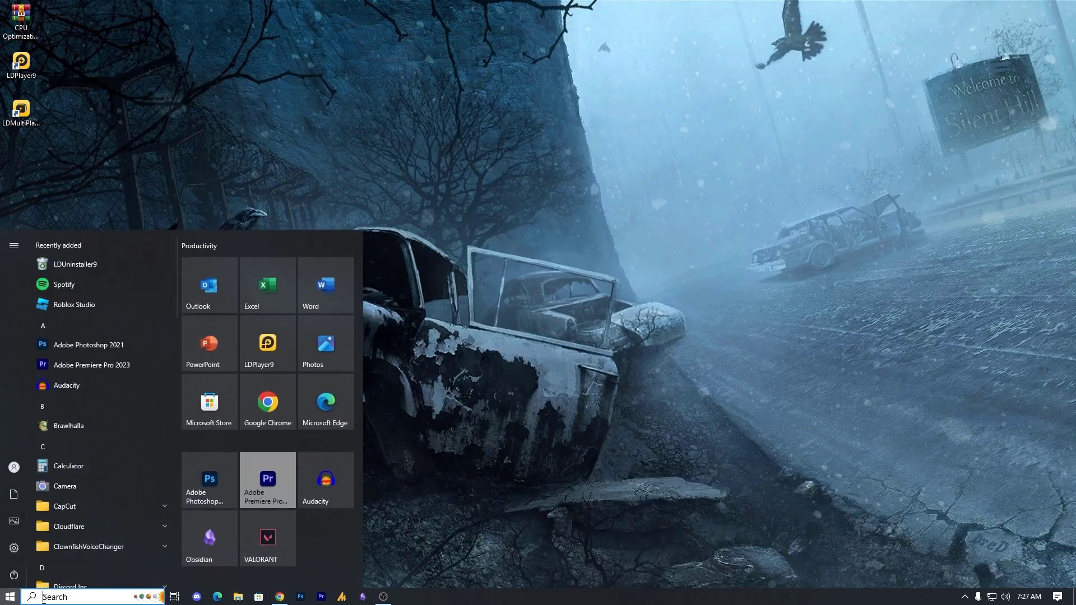
type("internet")
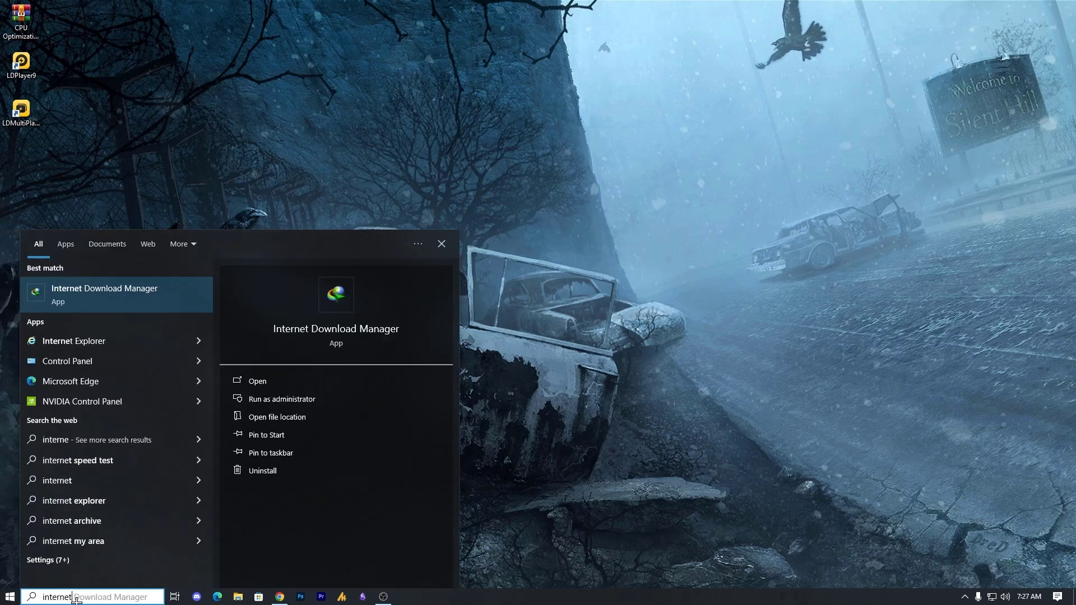
type(" op")
key("Return")
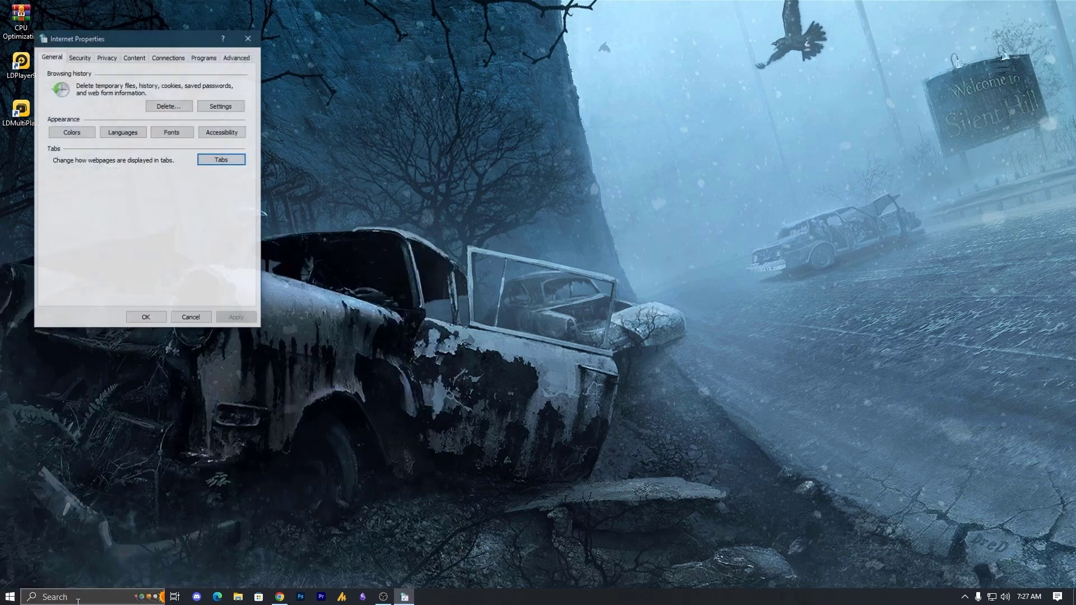
left_click_drag(131, 39, 477, 97)
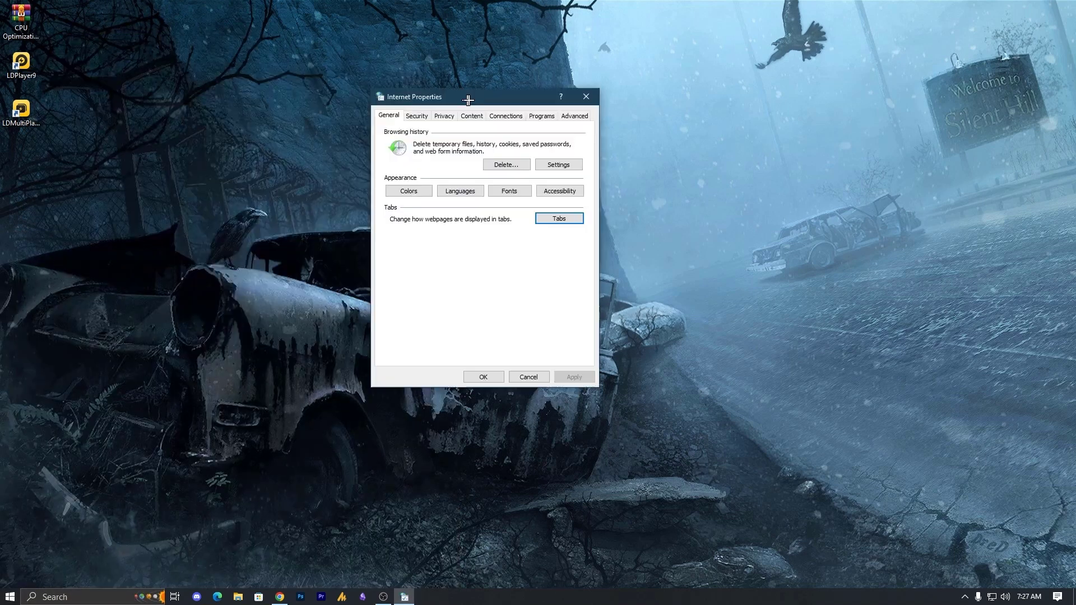
left_click(507, 164)
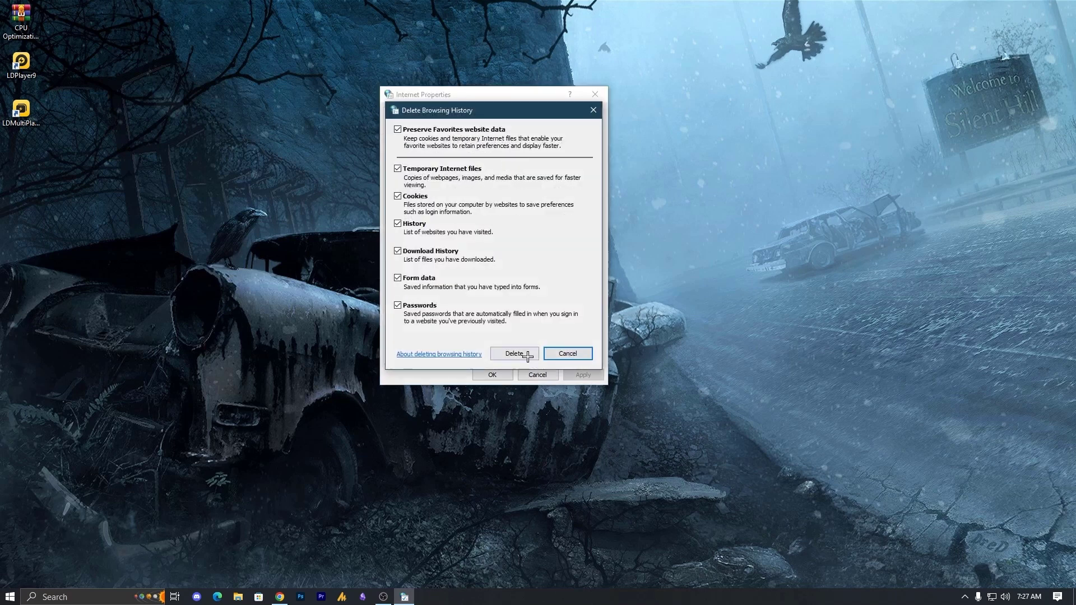
left_click(527, 356)
Set stored-page checks to Never, apply, and restore the Advanced settings to defaults
left_click(562, 164)
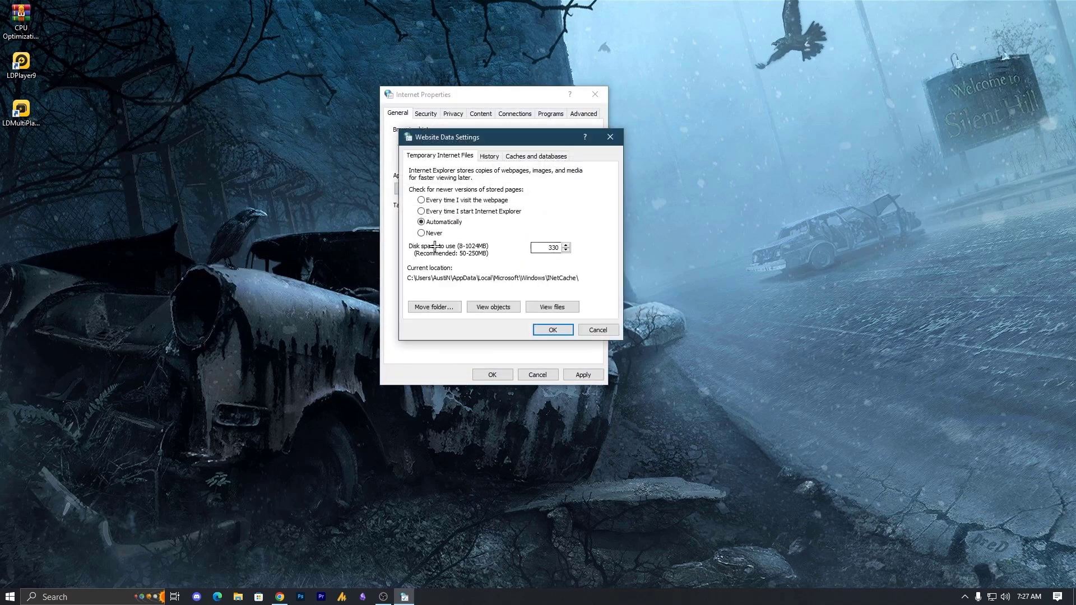
left_click(421, 233)
left_click(553, 330)
left_click(583, 374)
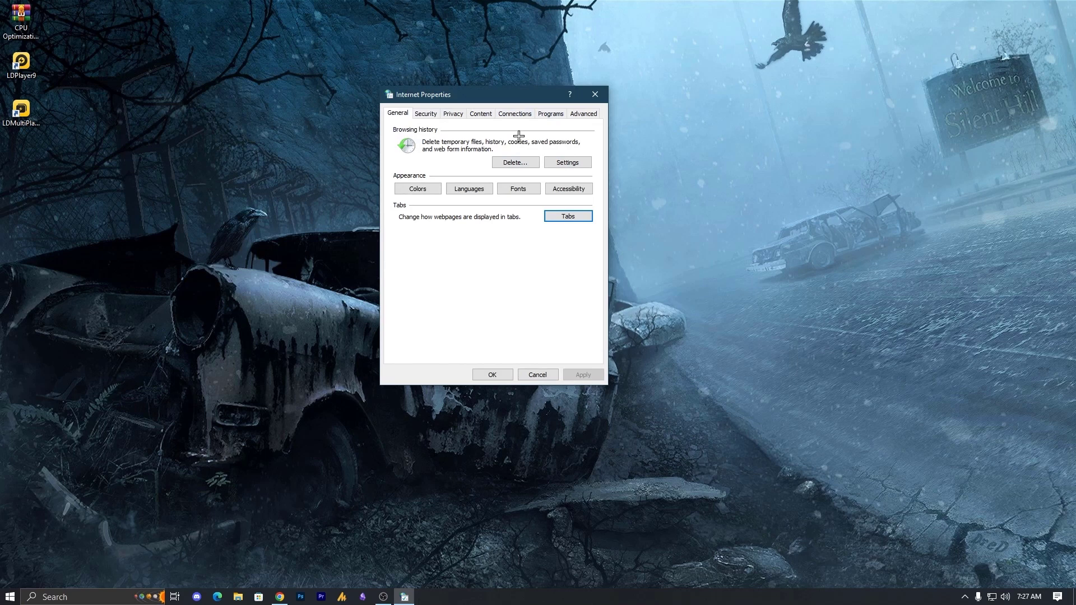
left_click(570, 113)
left_click(540, 336)
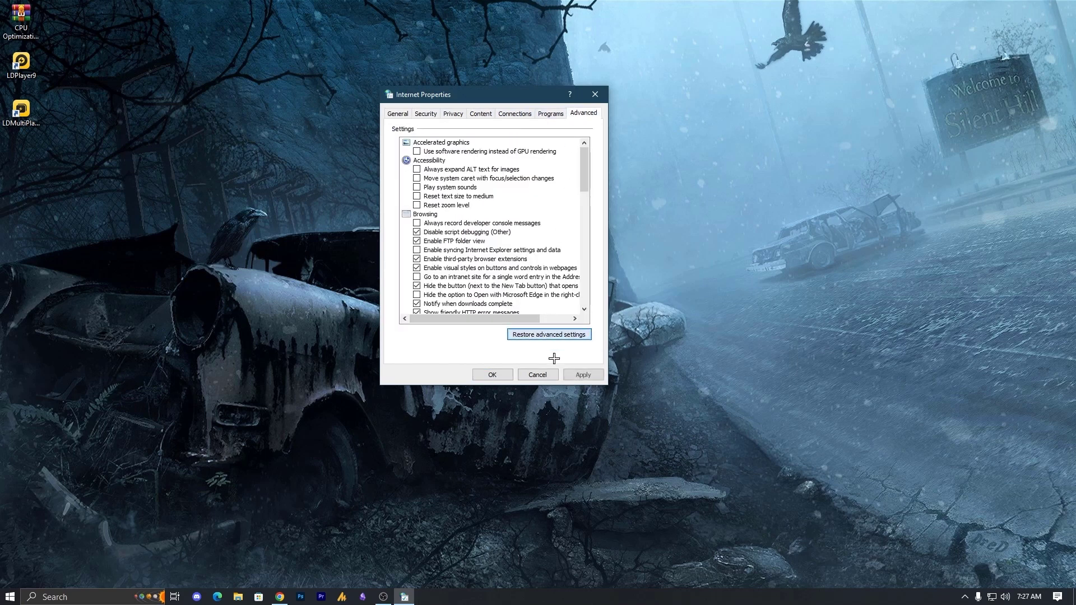
In the Connections LAN settings, leave both proxy server and automatic configuration script unticked
left_click(554, 114)
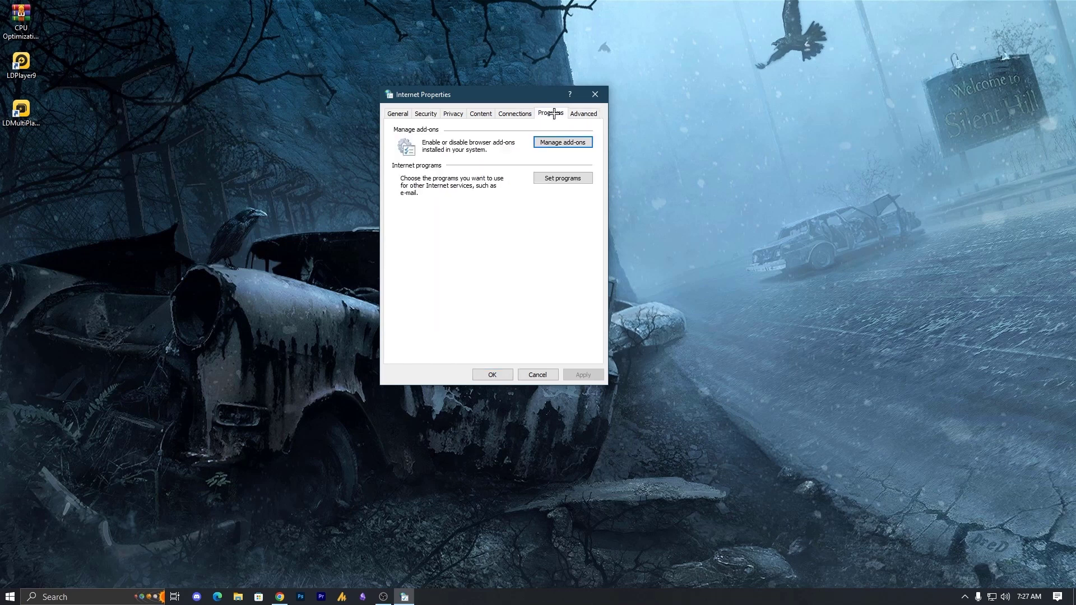
left_click(516, 115)
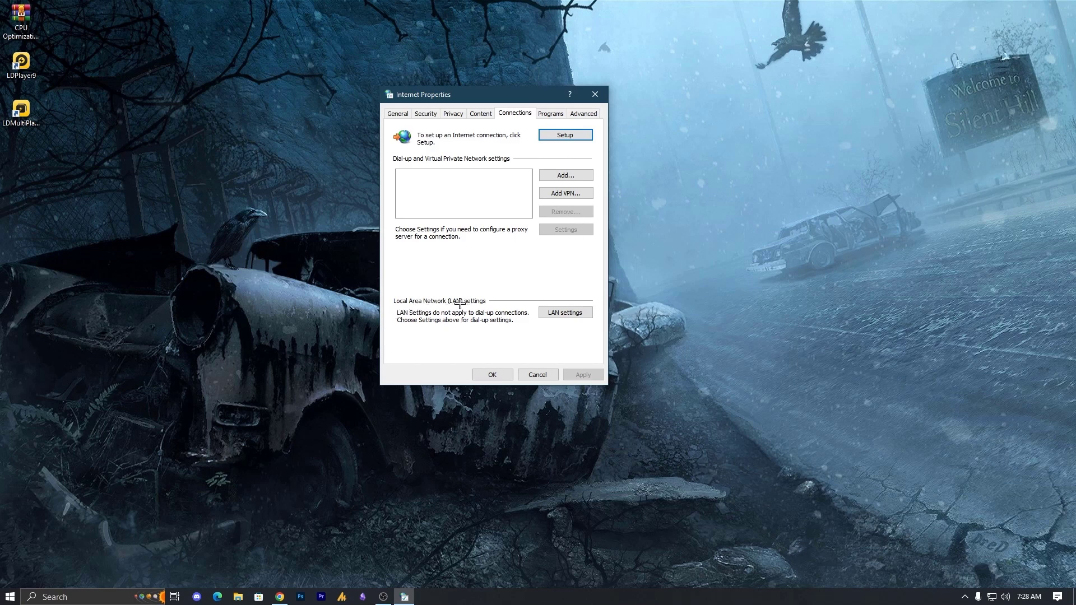
left_click(547, 313)
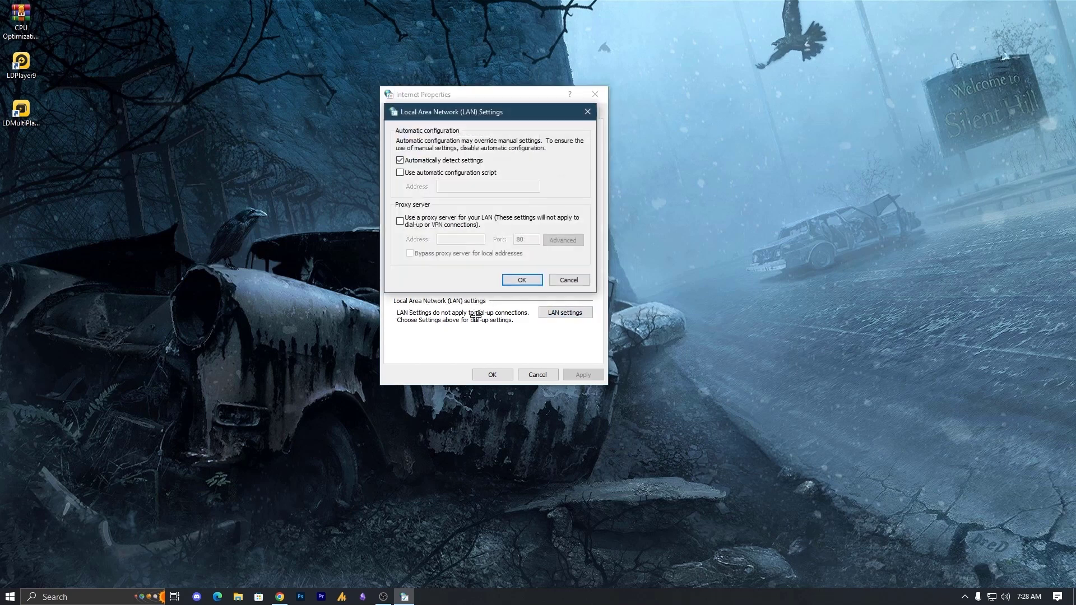
left_click(411, 174)
left_click(412, 224)
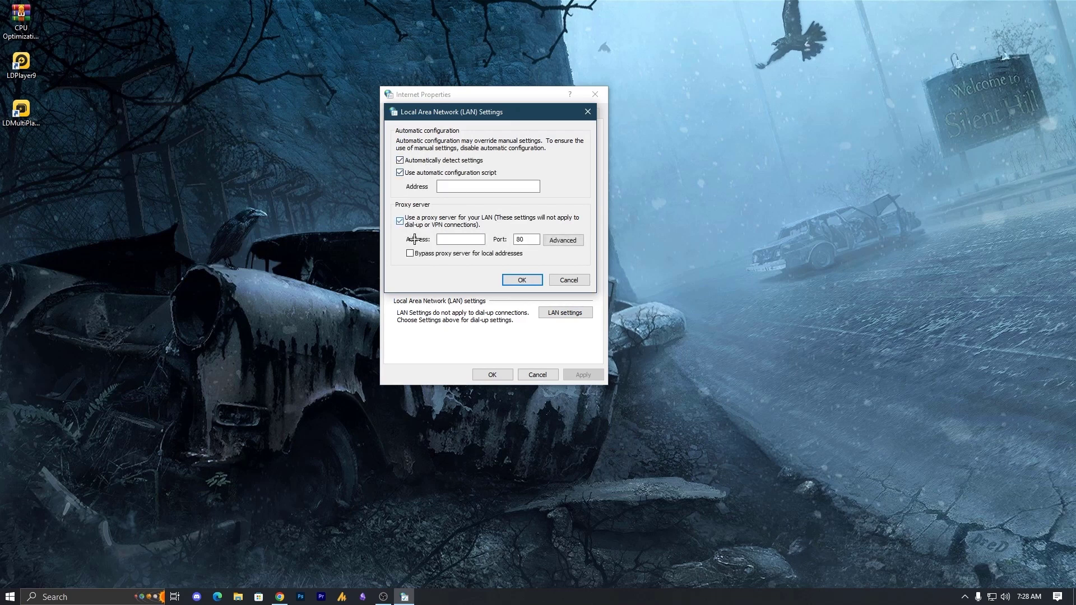
left_click(400, 221)
left_click(402, 173)
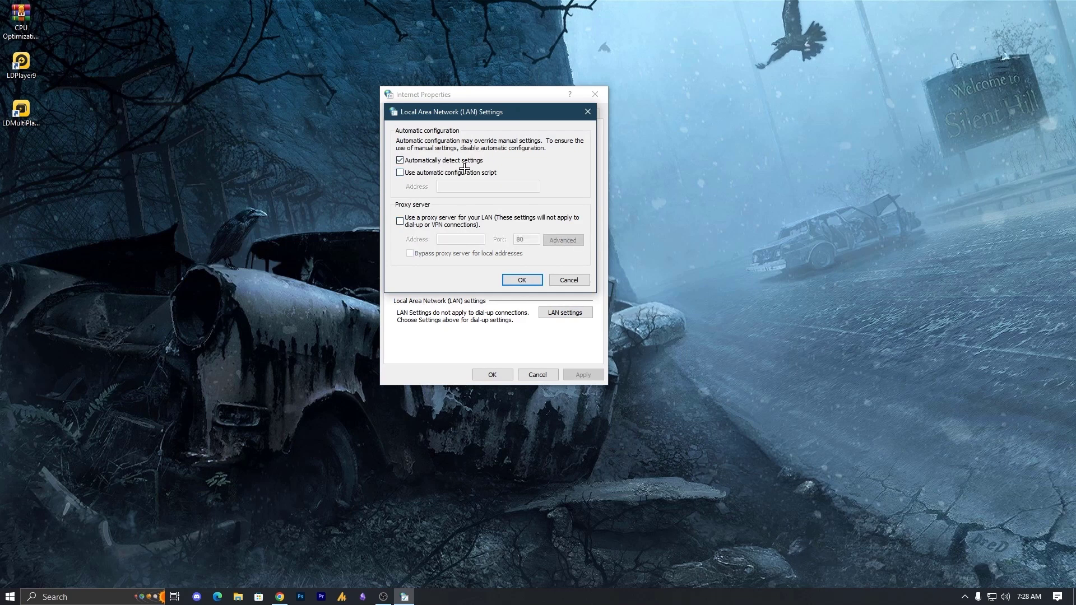
left_click(522, 280)
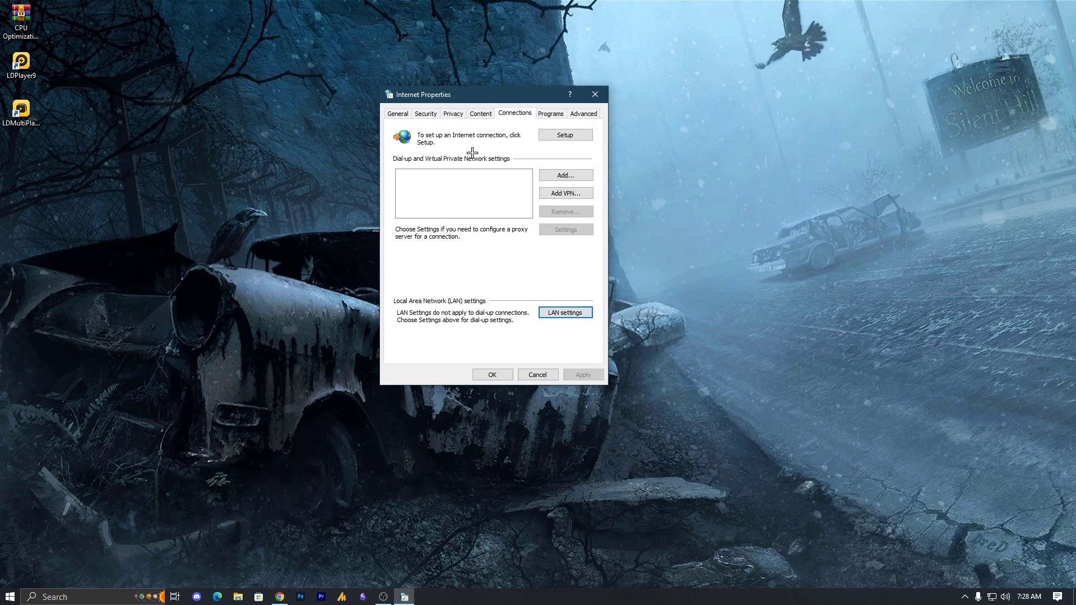
Clear the SSL state twice on the Content page and close Internet Properties
left_click(478, 114)
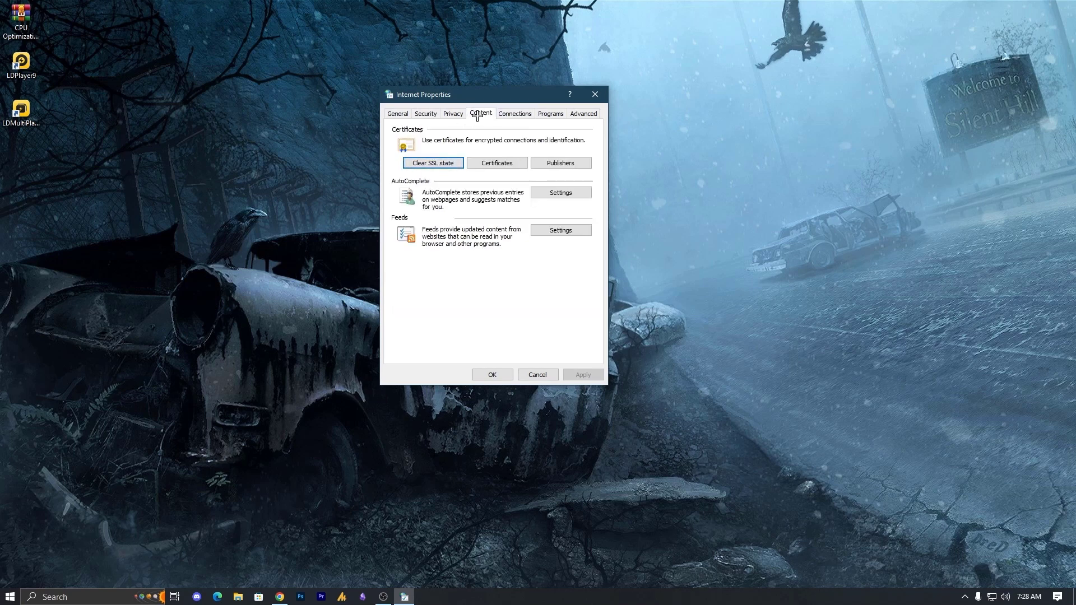
left_click(442, 162)
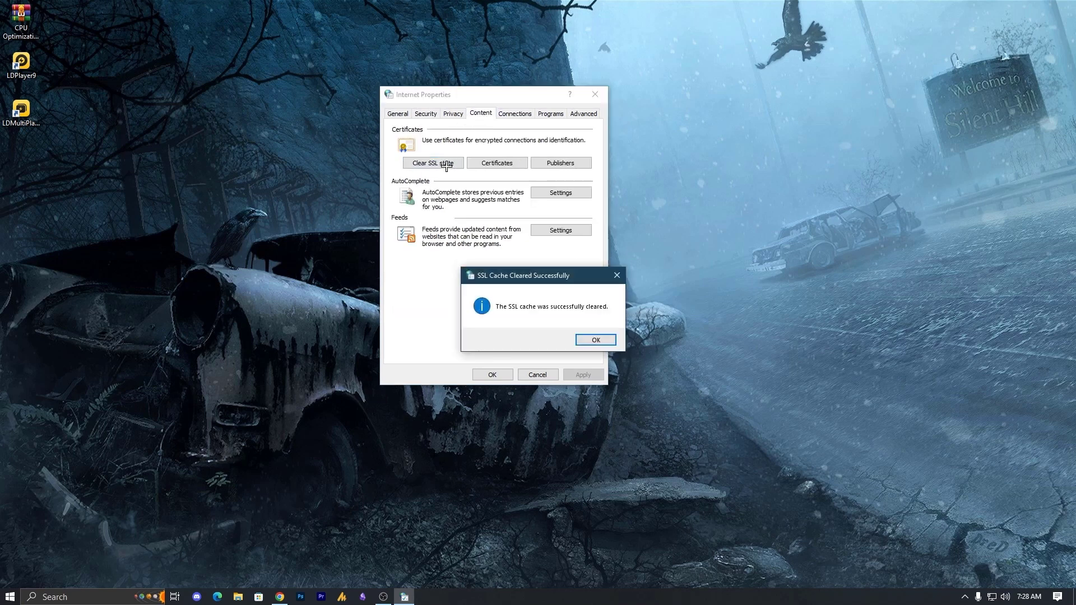
left_click(596, 338)
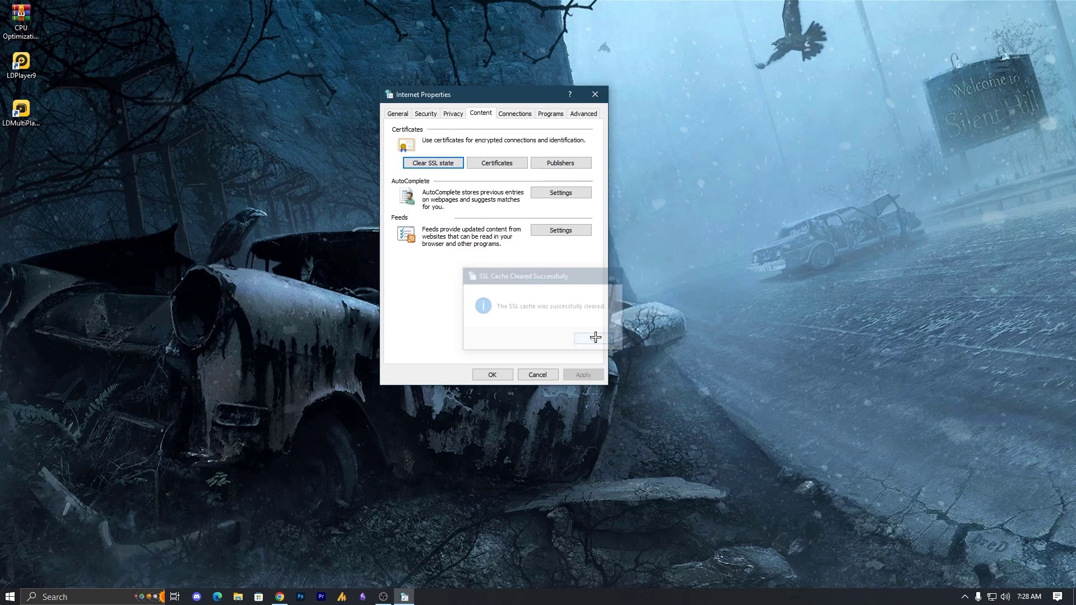
left_click(451, 164)
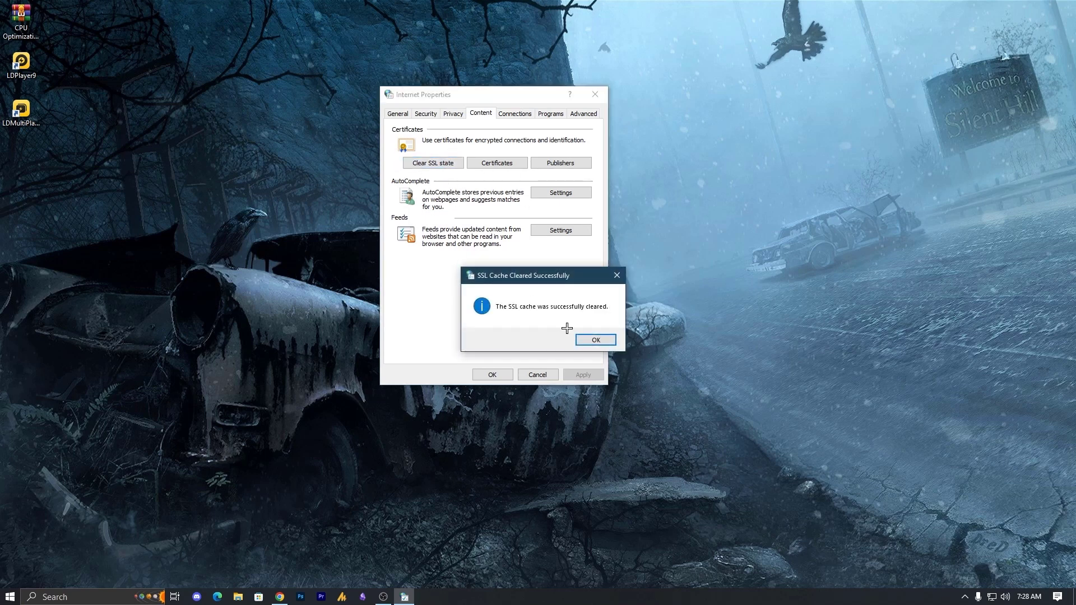
left_click(588, 339)
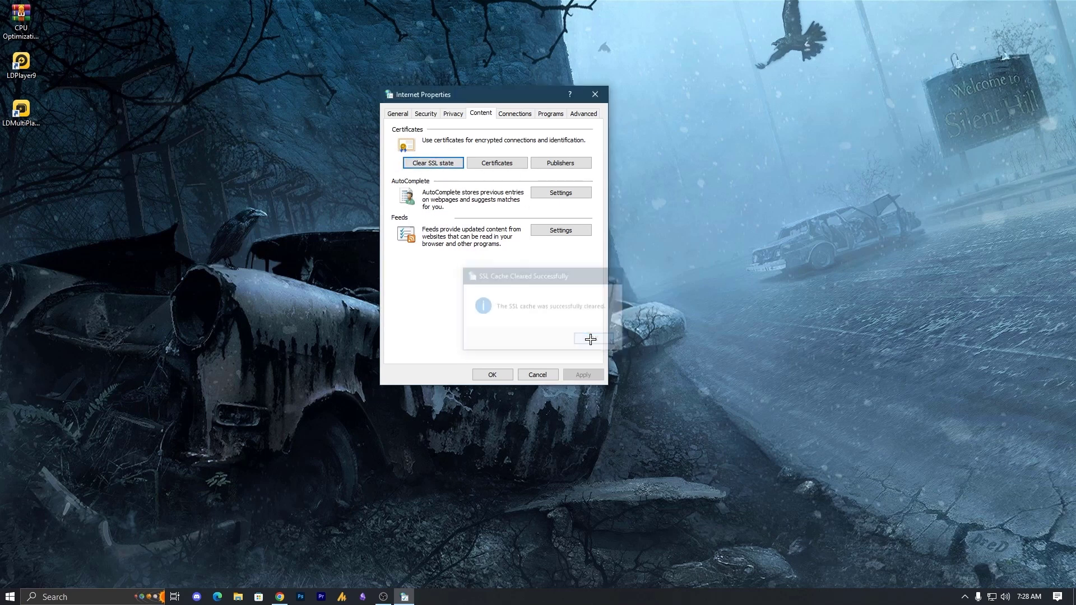
left_click(492, 375)
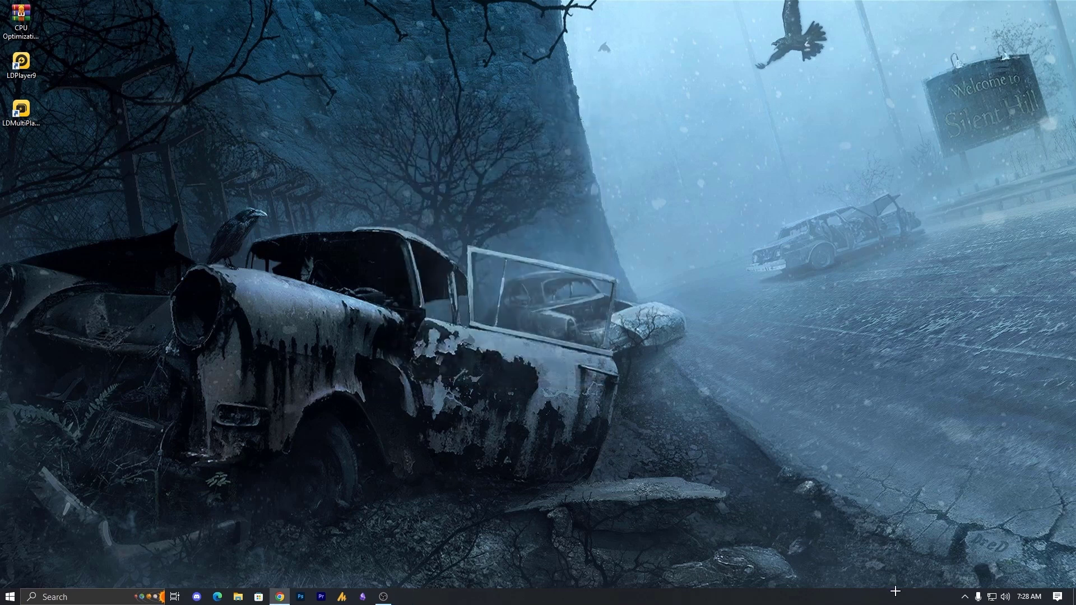
Launch Cloudflare WARP and switch it to 1.1.1.1 with WARP mode
left_click(965, 597)
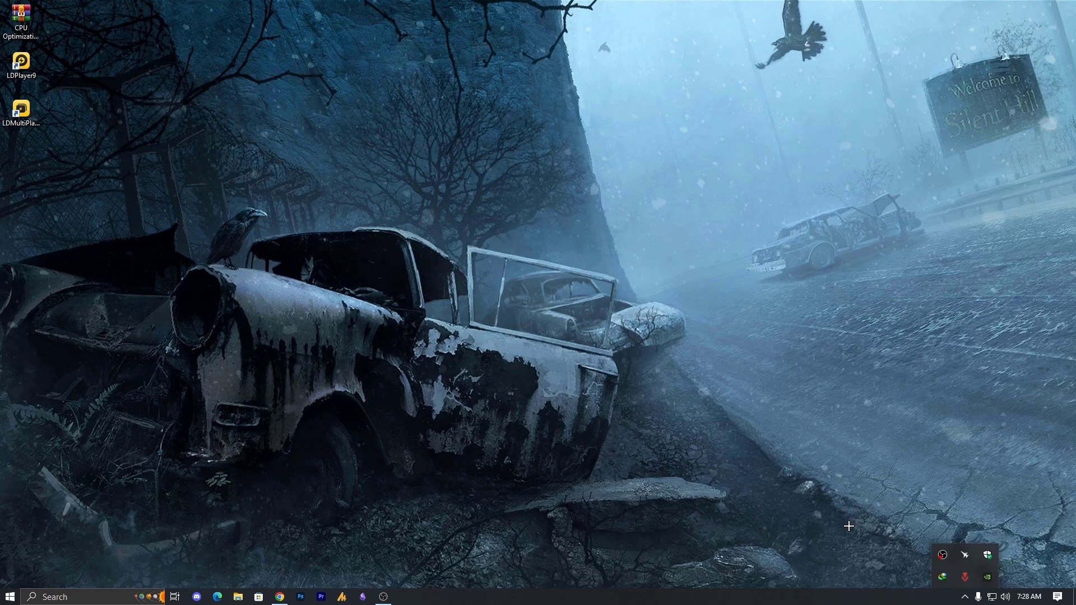
left_click(65, 597)
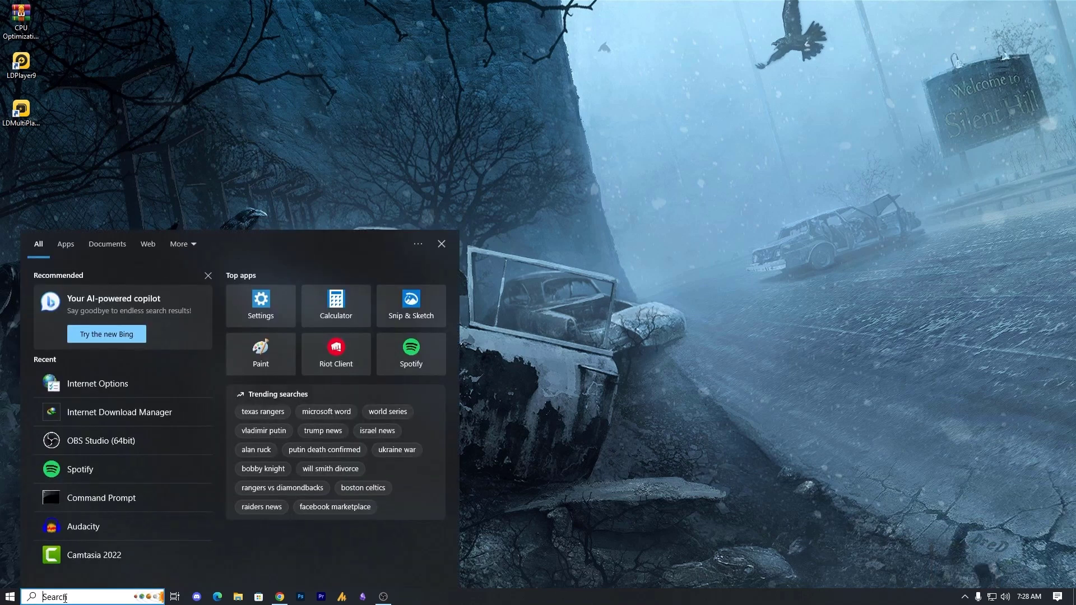
type("war")
key("Return")
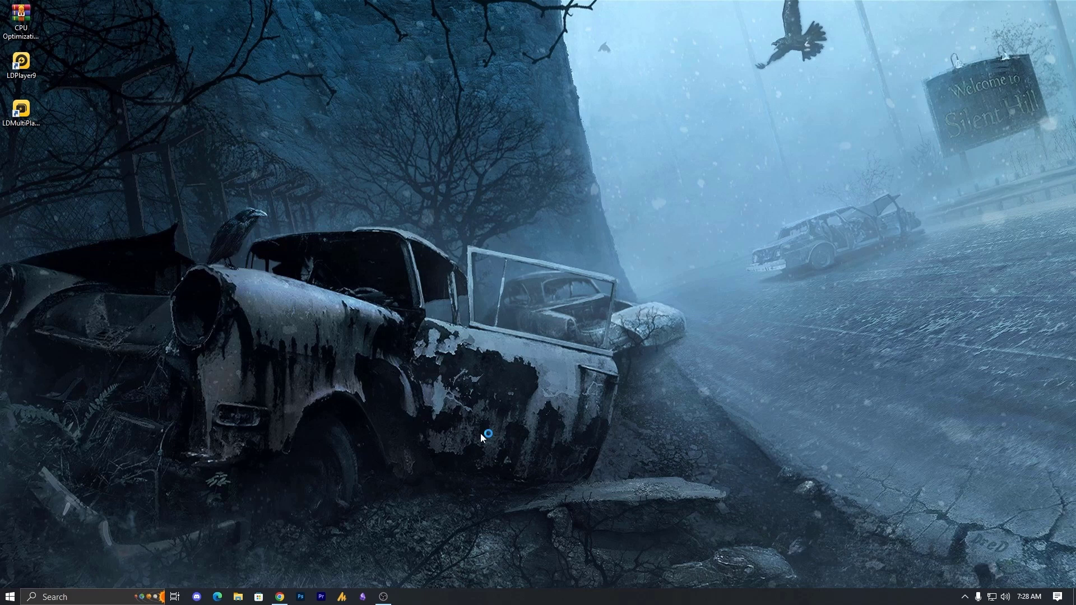
left_click(965, 597)
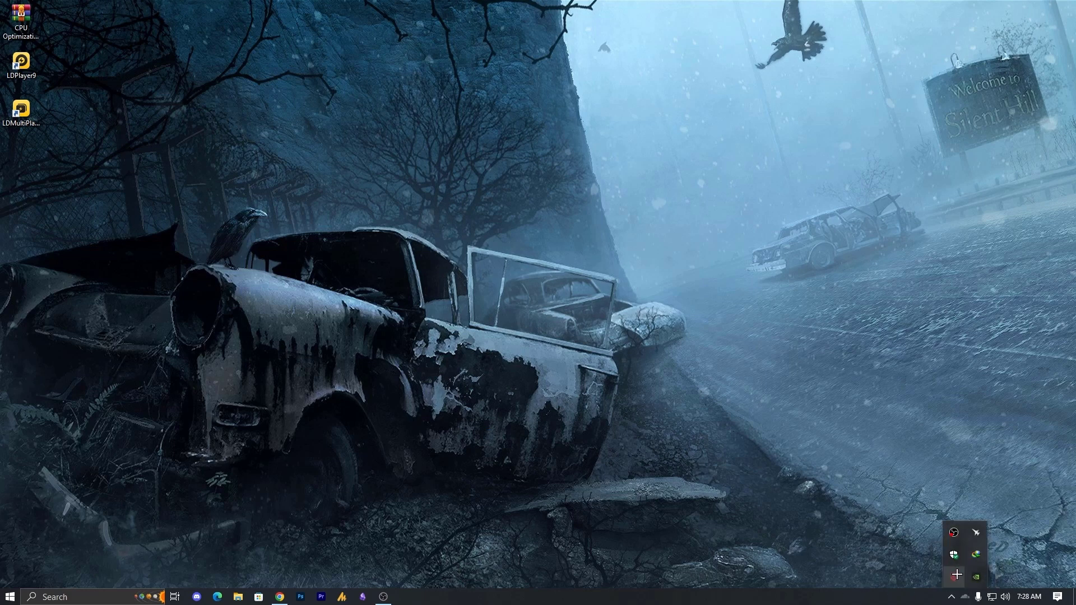
left_click(967, 597)
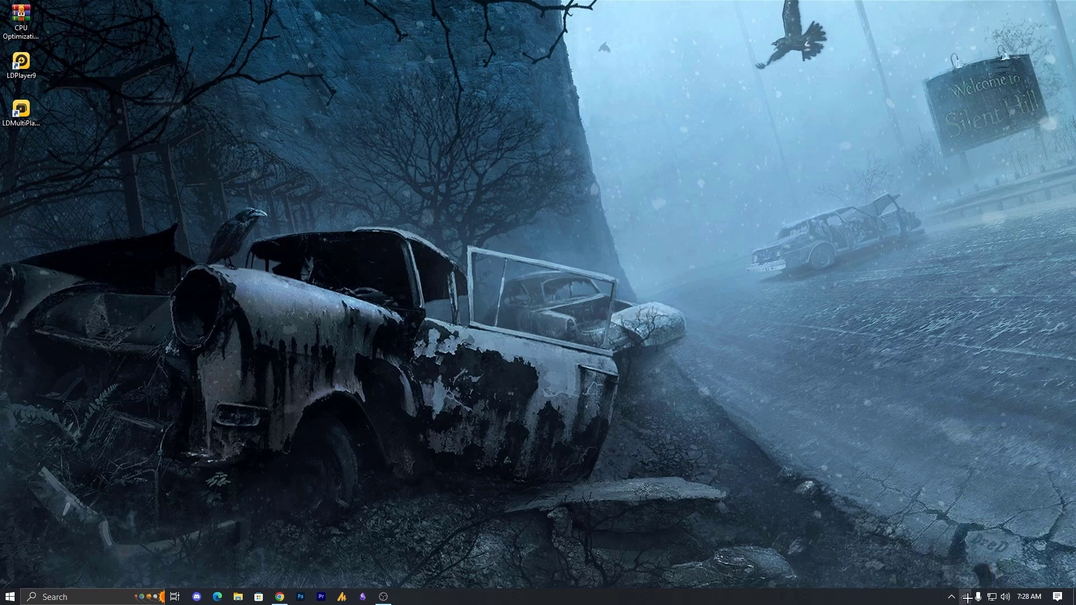
left_click(966, 598)
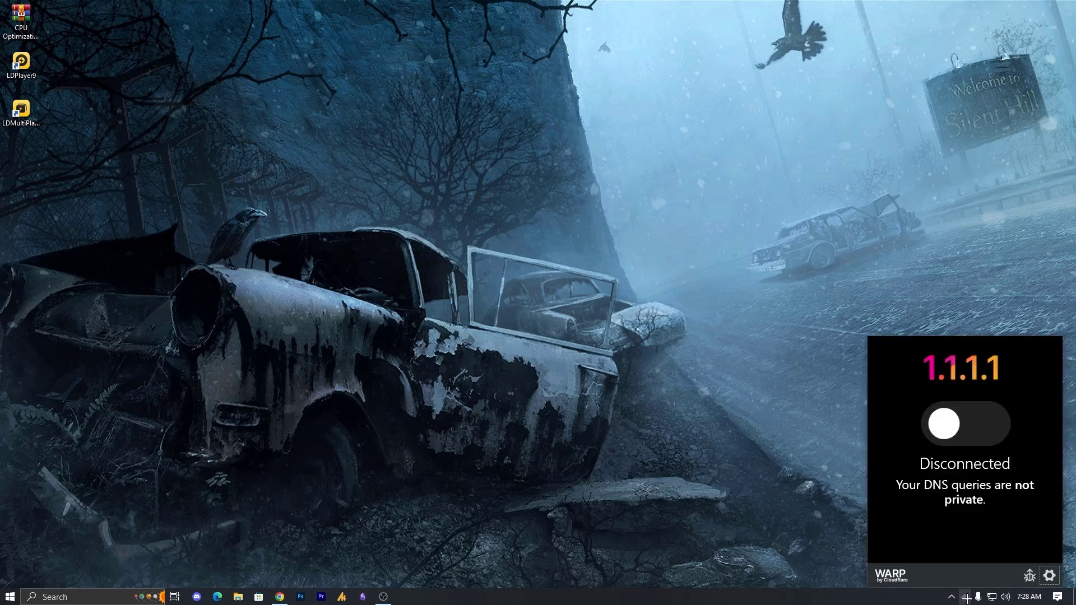
left_click(1047, 575)
left_click(973, 507)
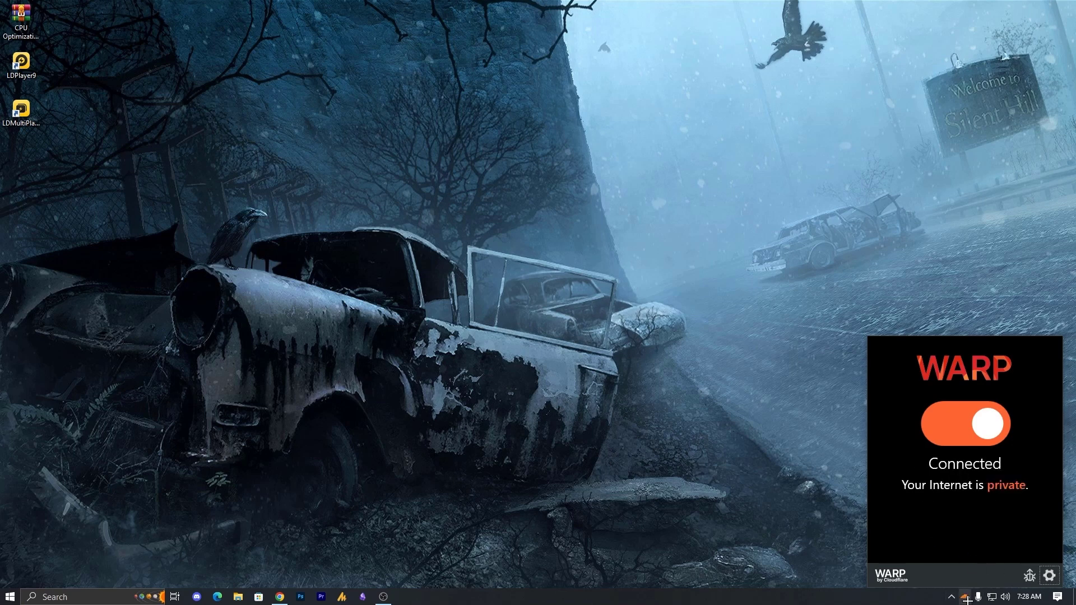
Quit Cloudflare WARP from its settings menu
left_click(966, 599)
left_click(966, 598)
left_click(1049, 576)
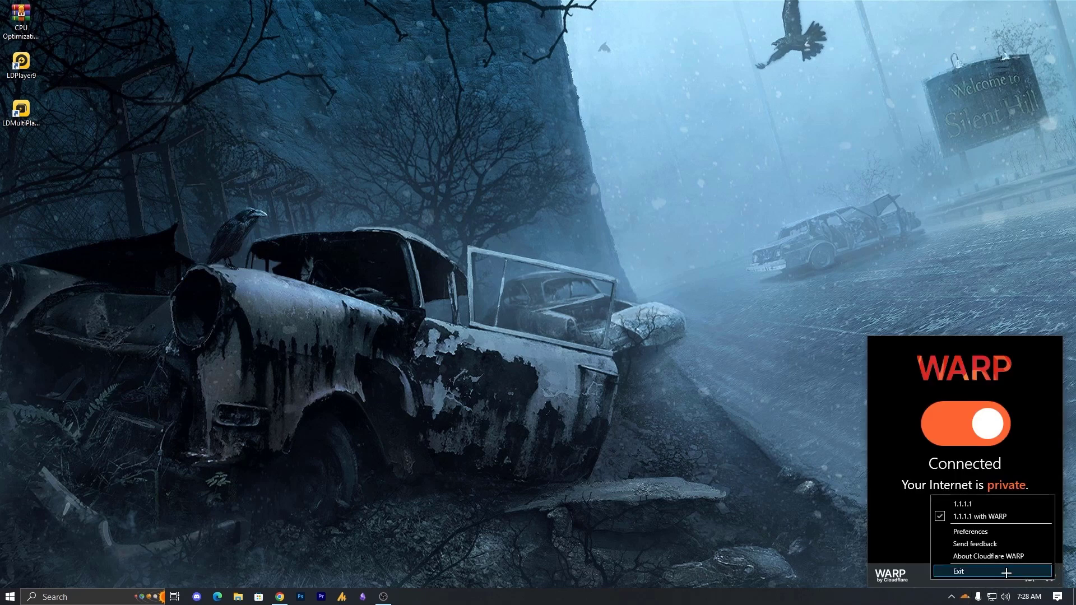
left_click(992, 571)
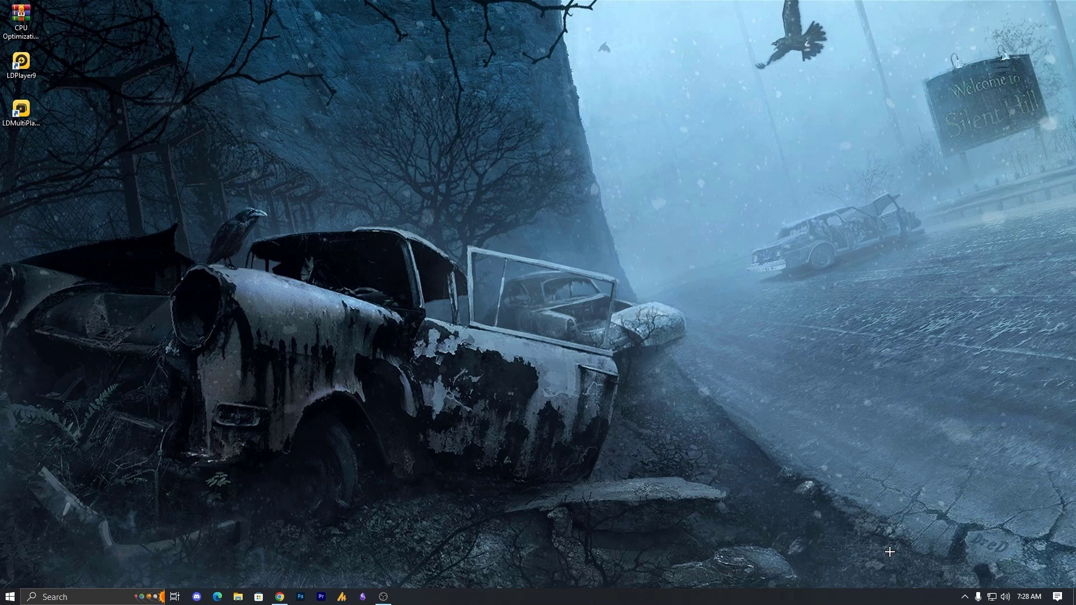
Relaunch WARP, turn the connection off to Disconnected, and exit the app
key("super")
type("warp")
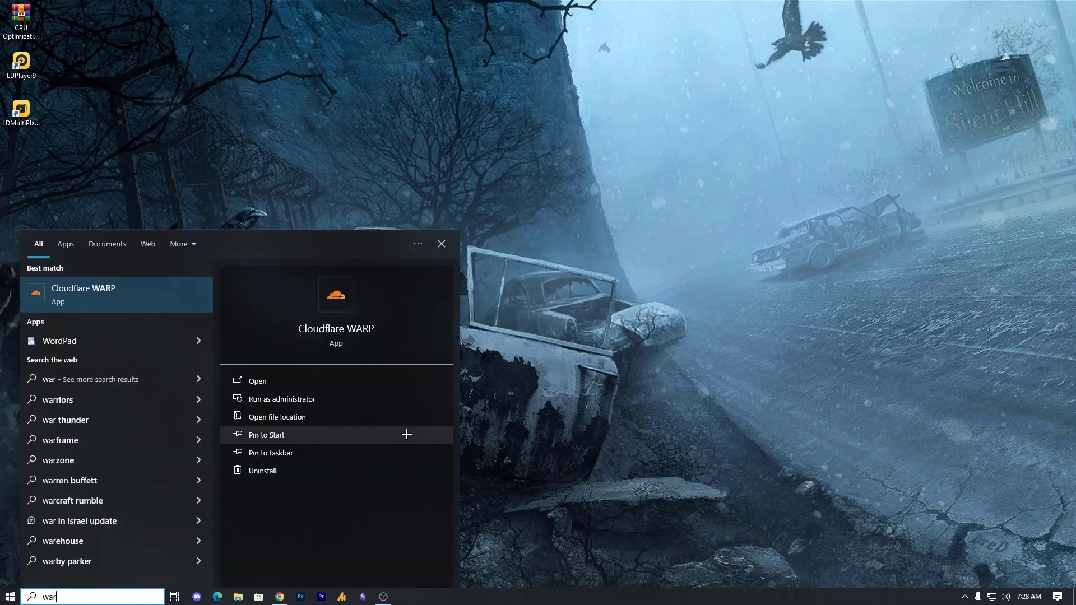
left_click(192, 297)
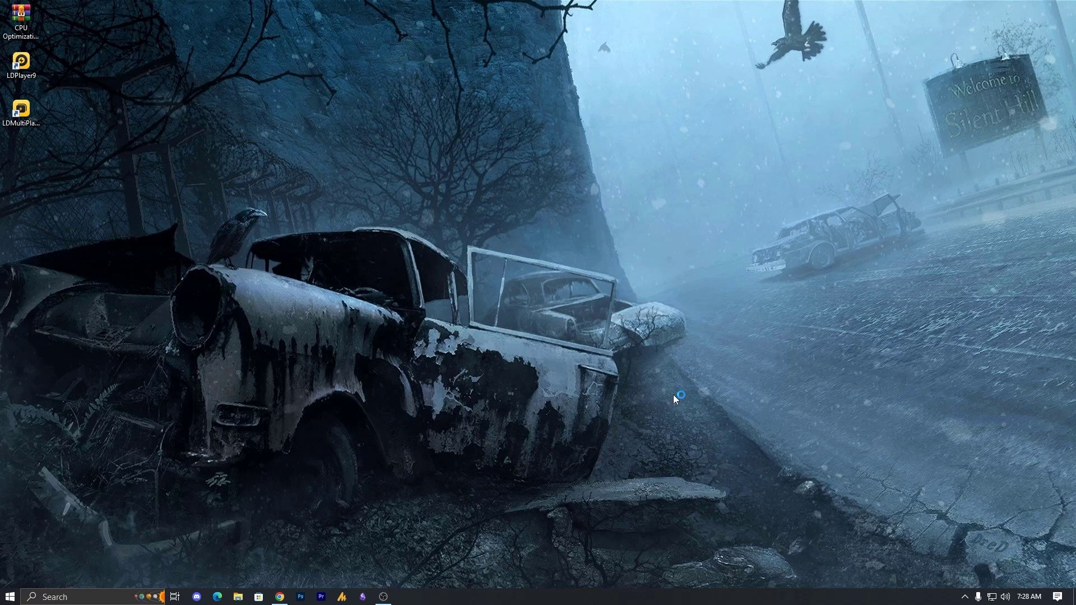
left_click(965, 596)
left_click(988, 556)
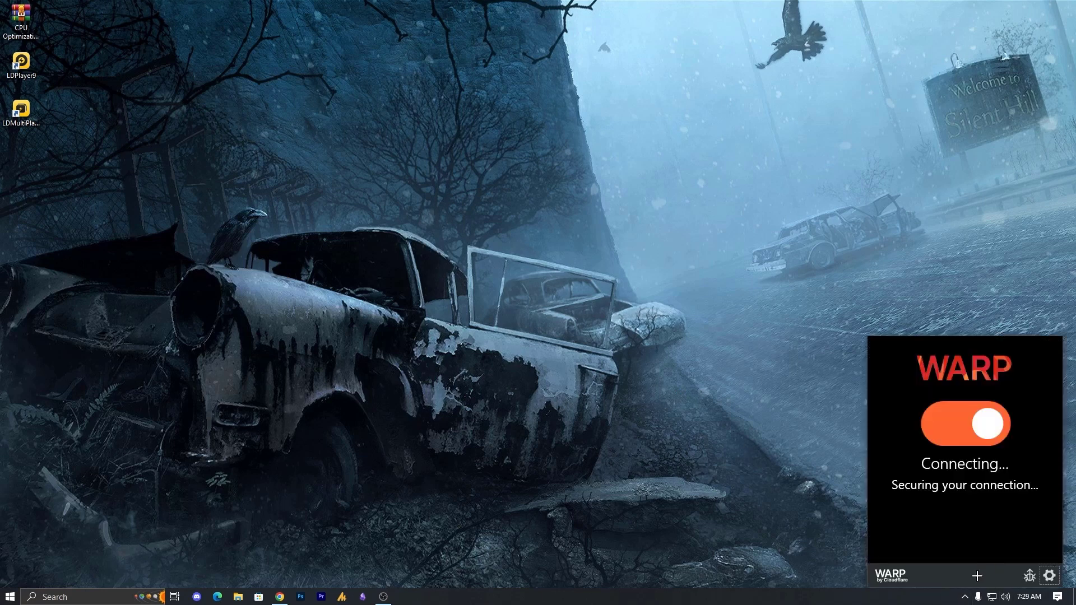
left_click(955, 408)
left_click(1049, 575)
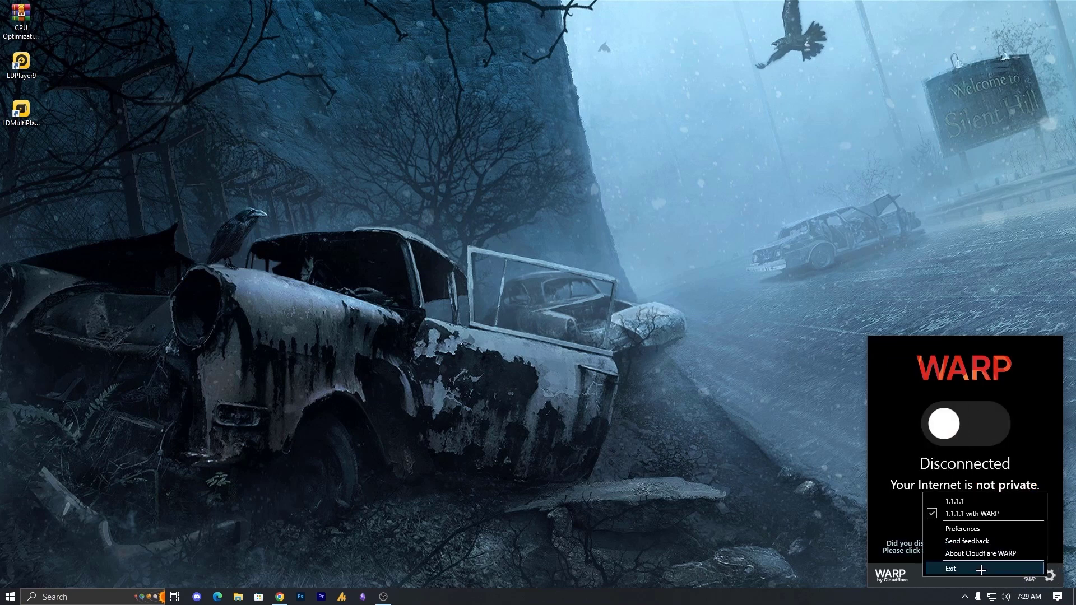
left_click(981, 570)
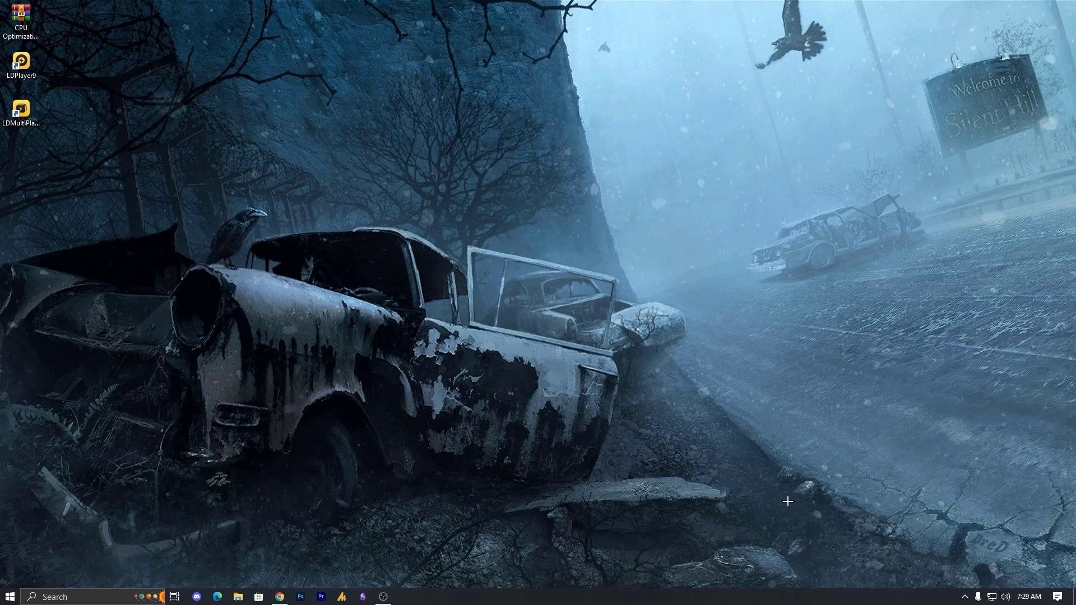
Open IDM's Downloads > Options and set the Proxy / Socks tab to No proxy/socks
left_click(968, 599)
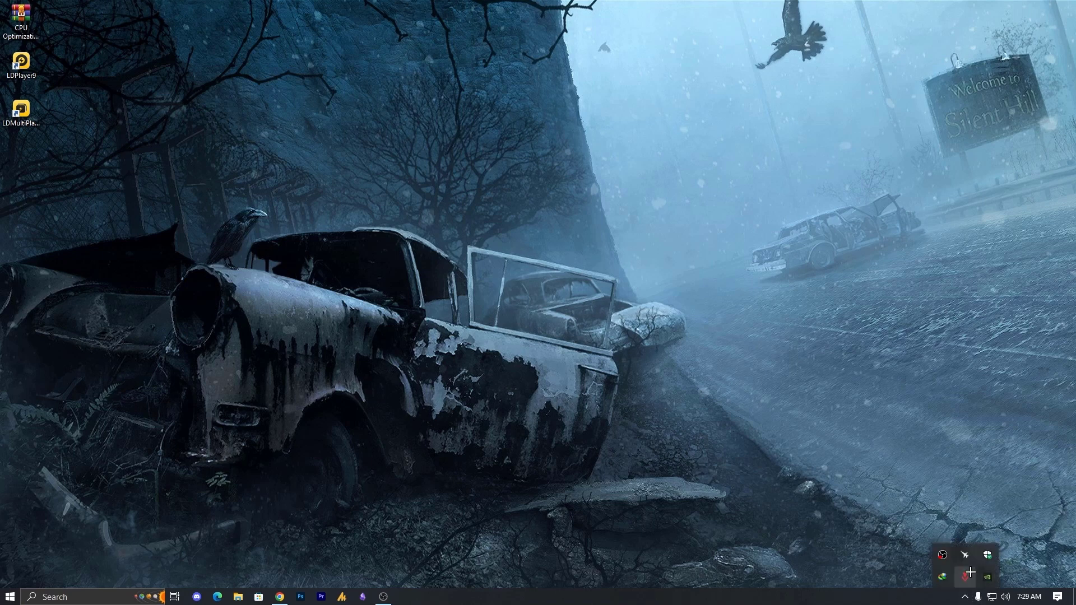
double_click(942, 577)
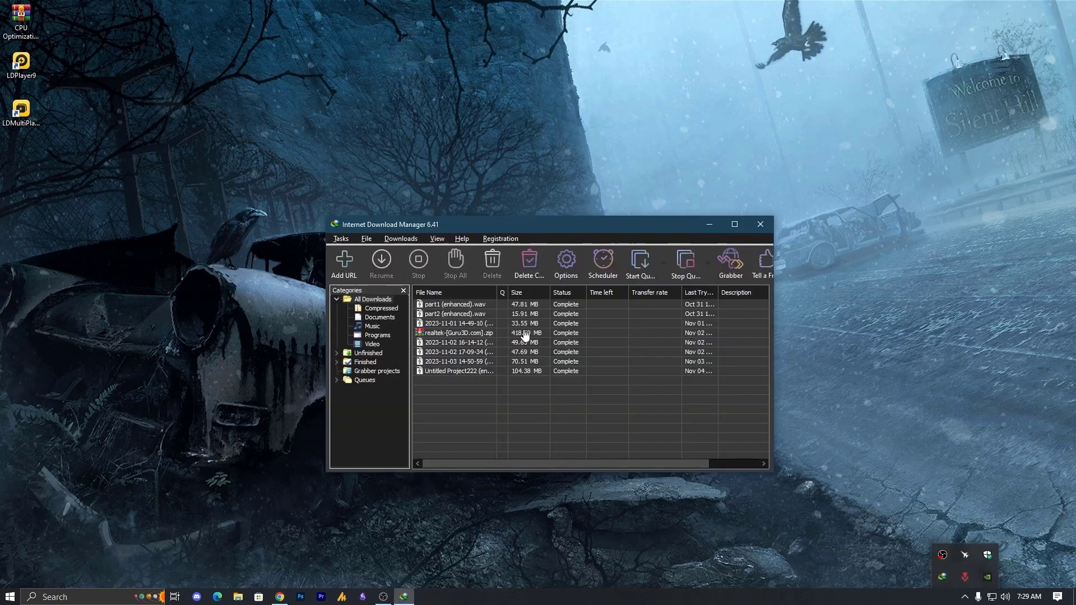
left_click(401, 239)
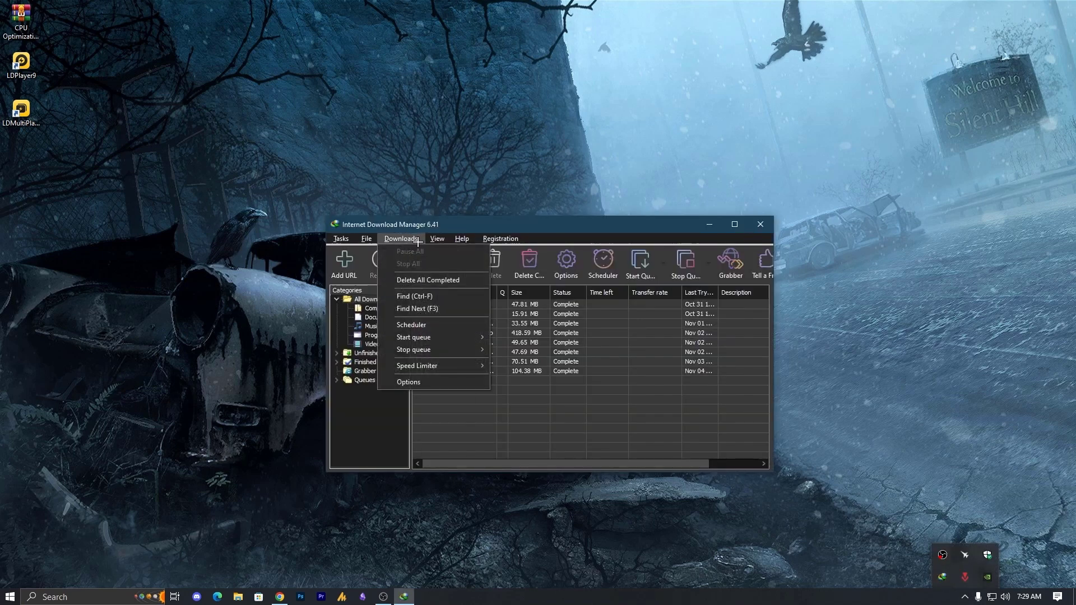
left_click(408, 382)
left_click_drag(501, 212, 458, 199)
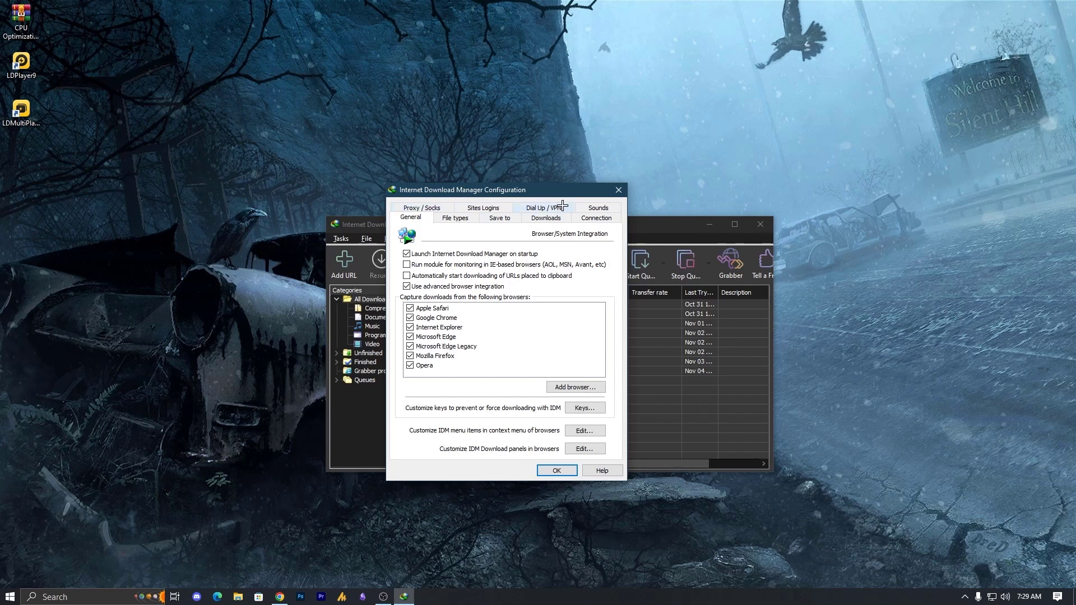
left_click(421, 208)
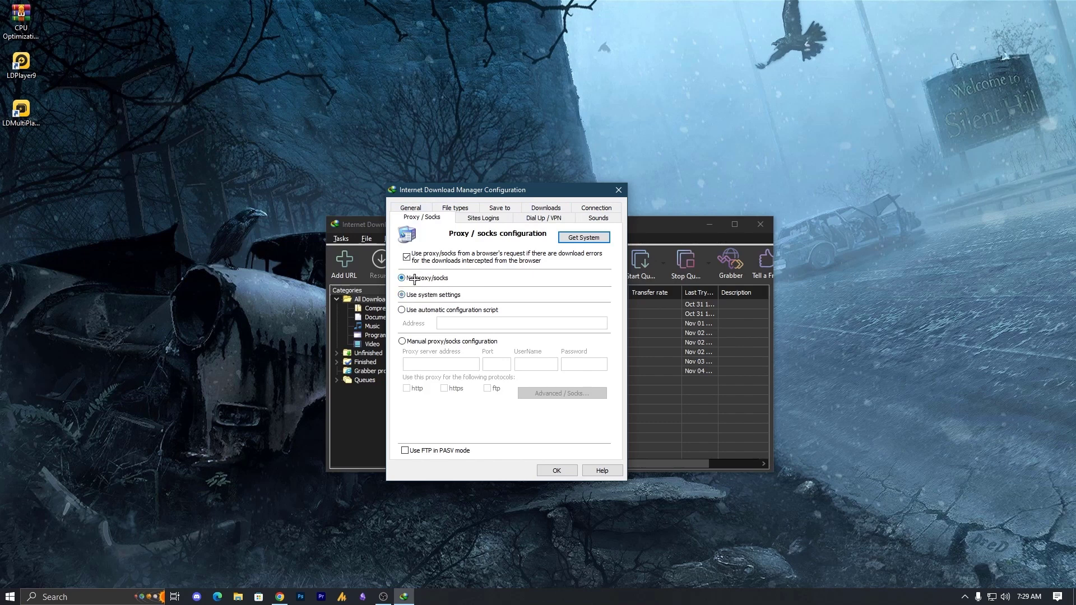
left_click(421, 278)
left_click(555, 472)
Review the Dial Up / VPN and Connection tabs (8 connections), confirm, and delete all downloads
left_click(553, 219)
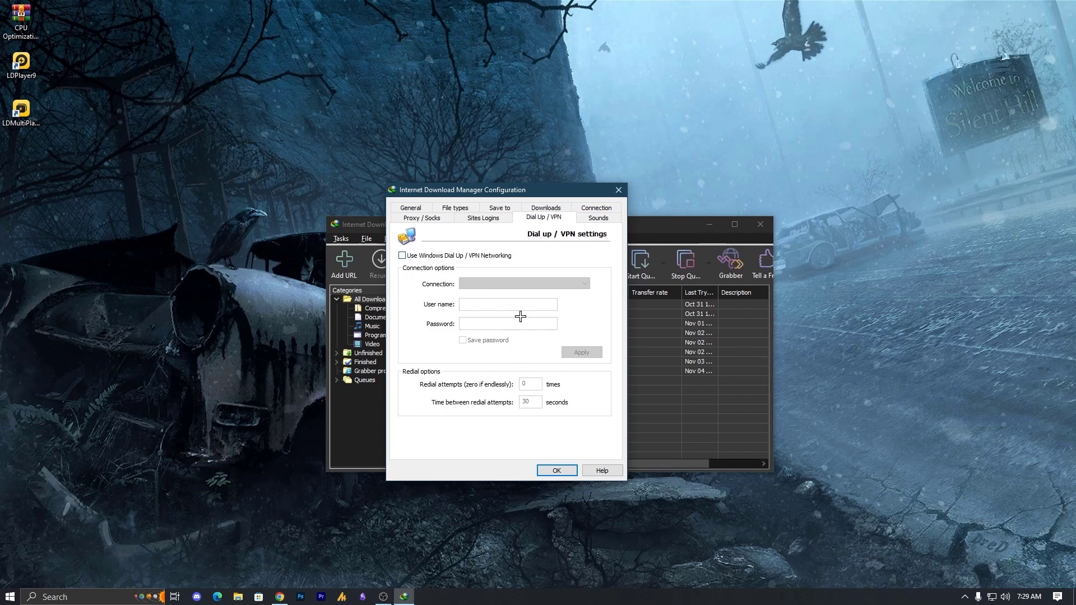
left_click(594, 208)
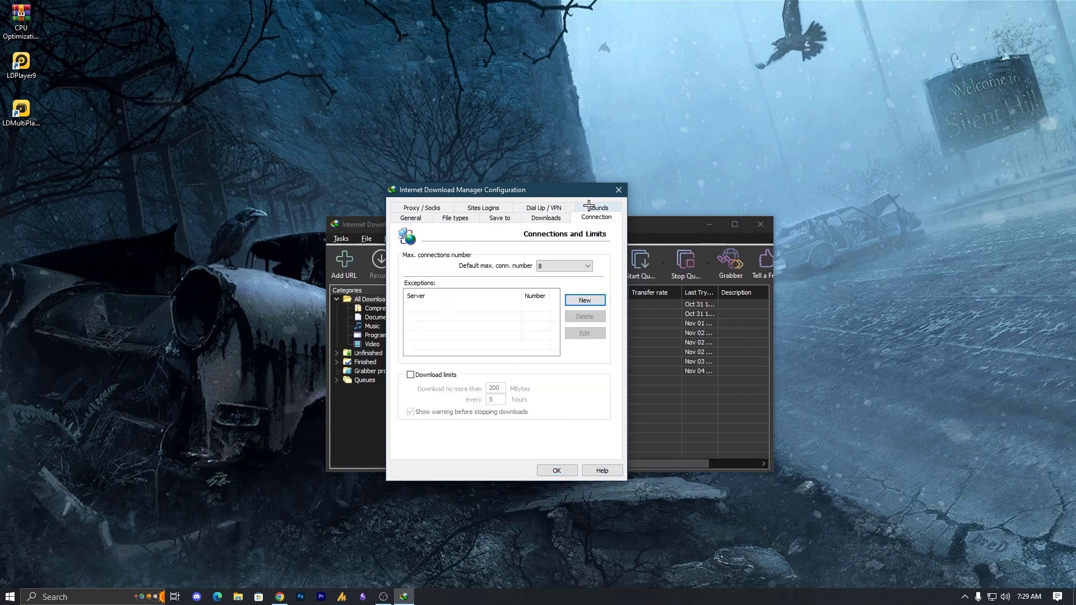
left_click(552, 471)
key("ctrl+a")
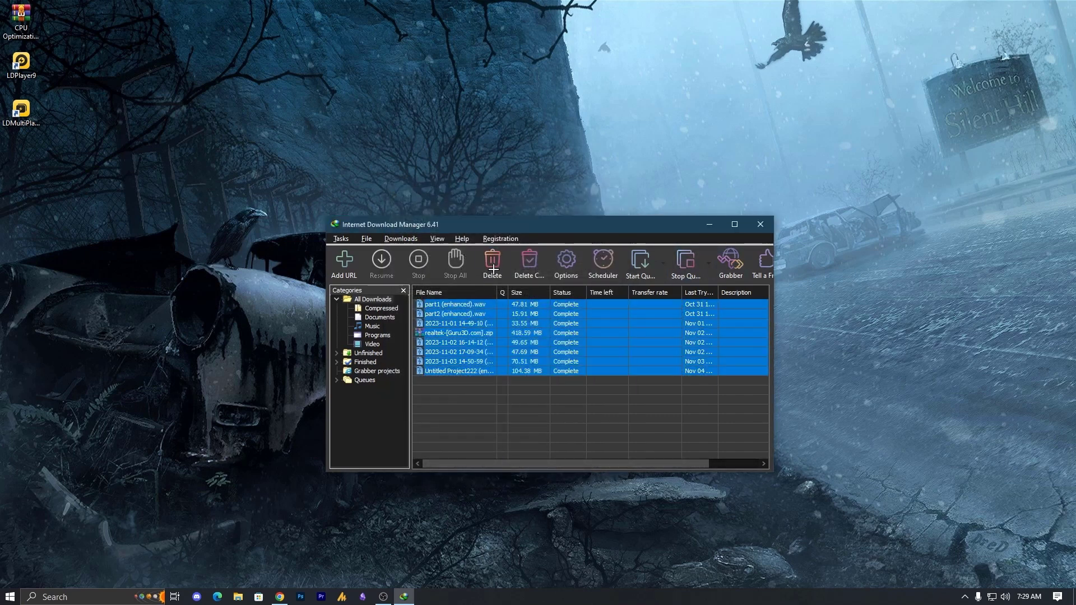
left_click(492, 260)
left_click(760, 224)
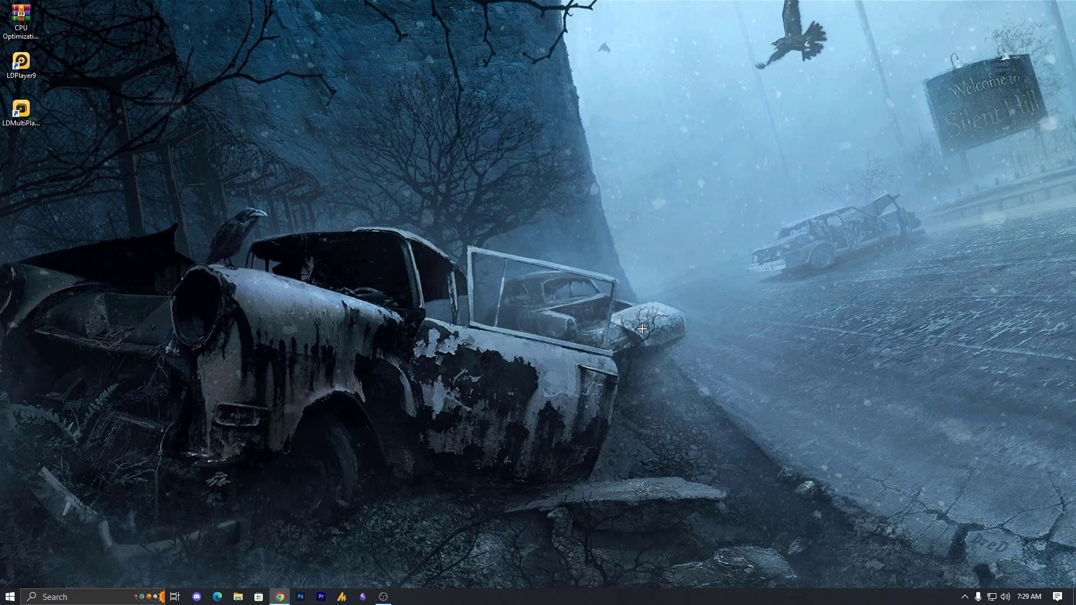